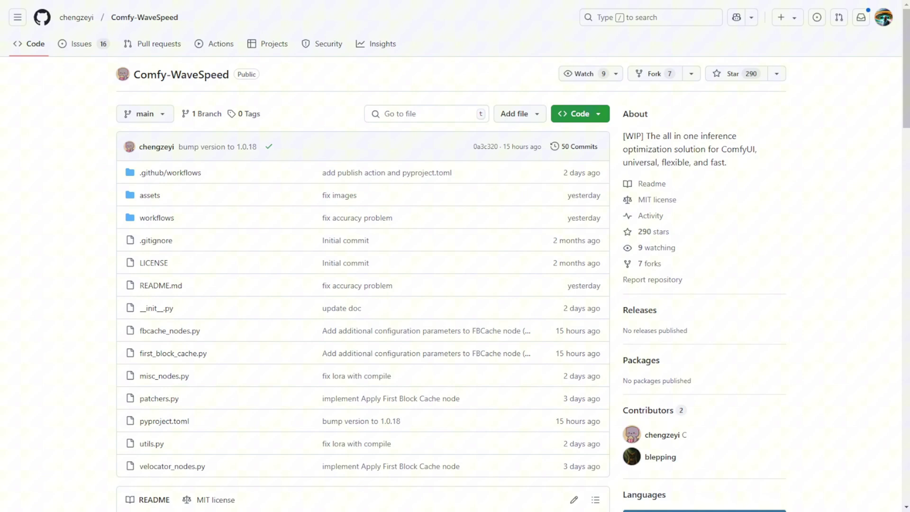
# Scroll the Comfy-WaveSpeed README down to the Installation section with the cd custom_nodes and git clone commands
pyautogui.scroll(-8, 454, 256)
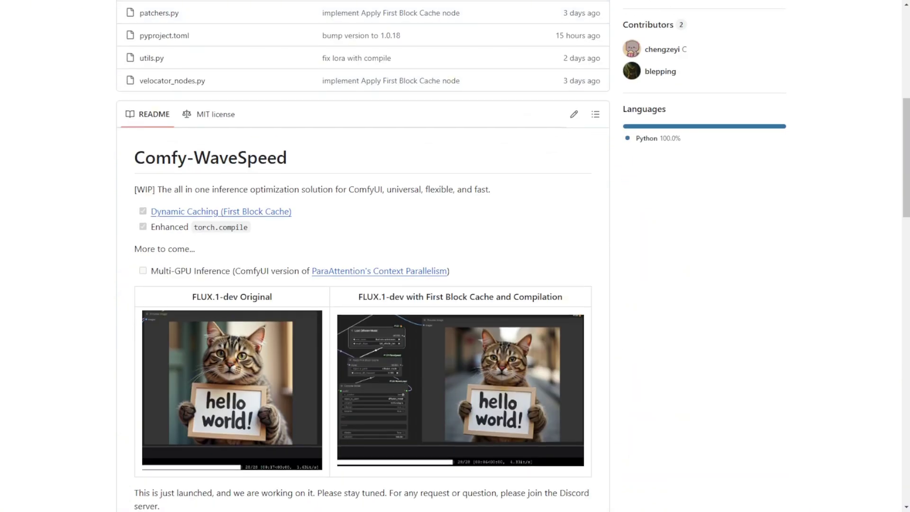
pyautogui.scroll(-9, 455, 256)
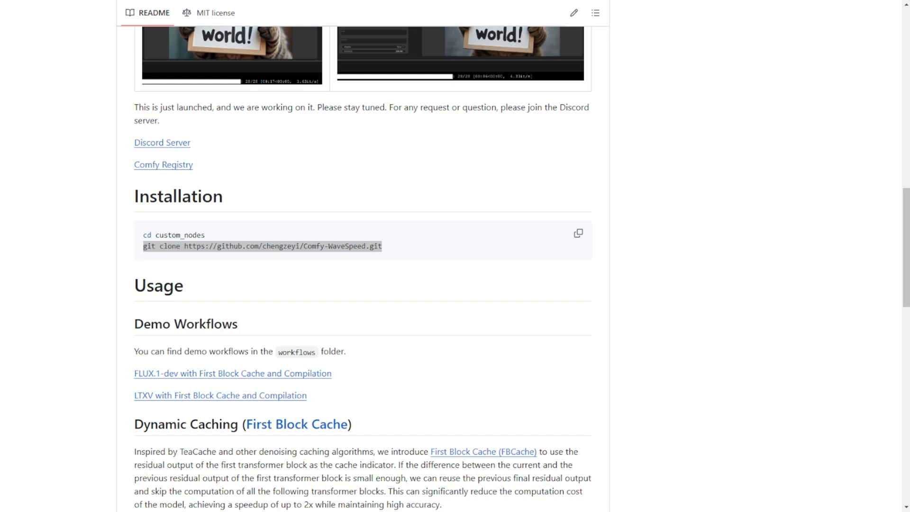
# Read the Dynamic Caching and Enhanced torch.compile sections down to Others / Use with diffusers
pyautogui.click(379, 252)
pyautogui.scroll(-3, 403, 260)
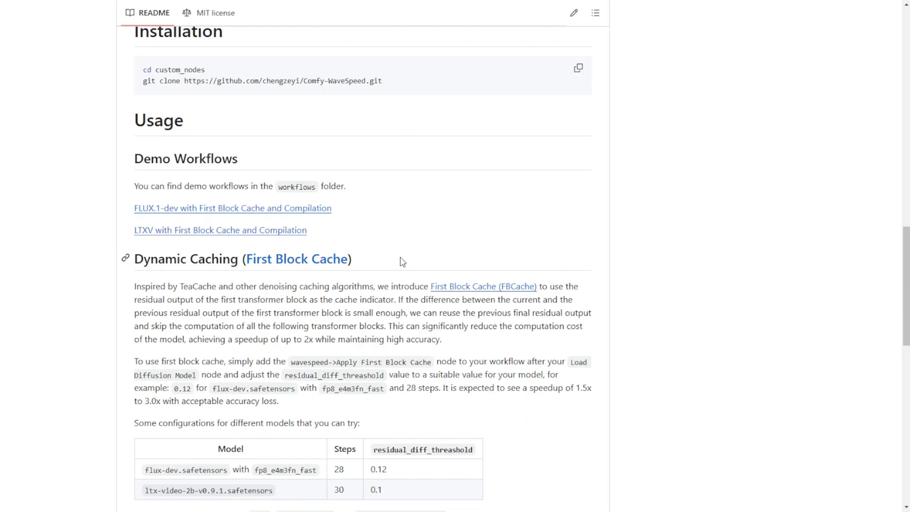
pyautogui.scroll(1, 402, 262)
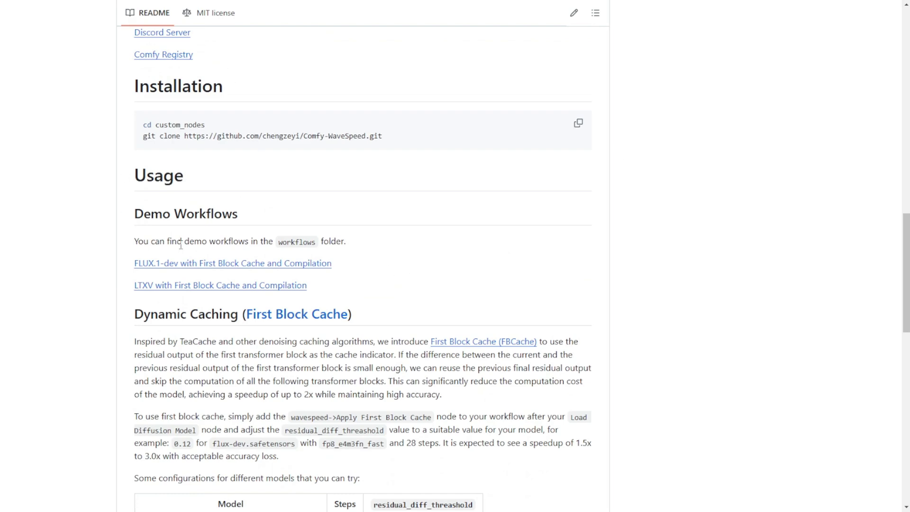
pyautogui.scroll(15, 210, 280)
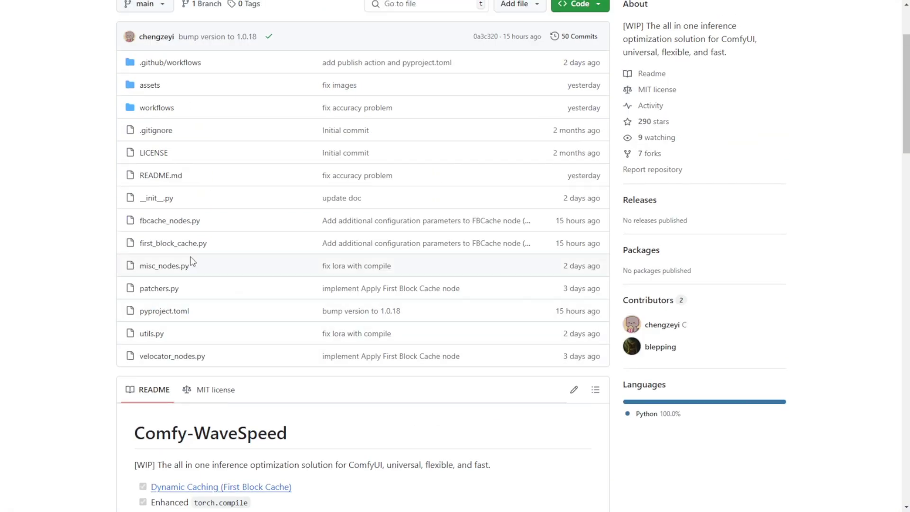
pyautogui.scroll(-5, 299, 412)
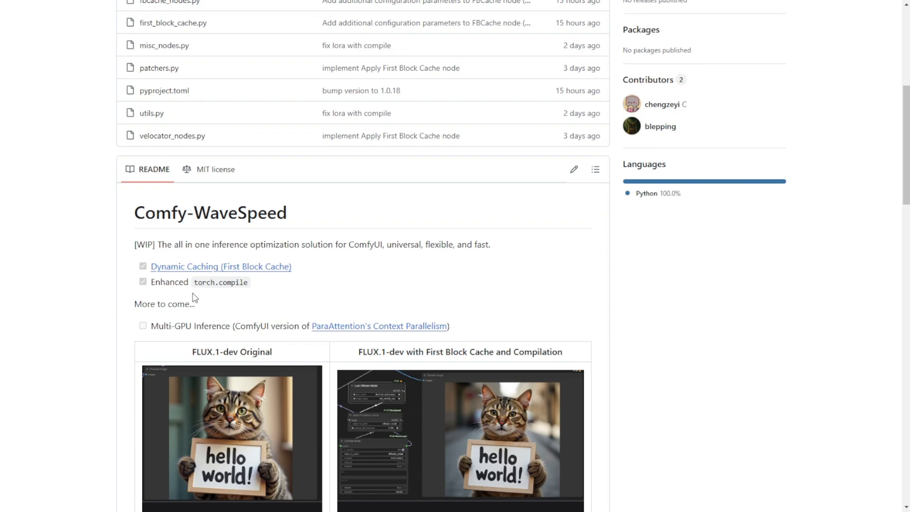
pyautogui.scroll(-13, 194, 298)
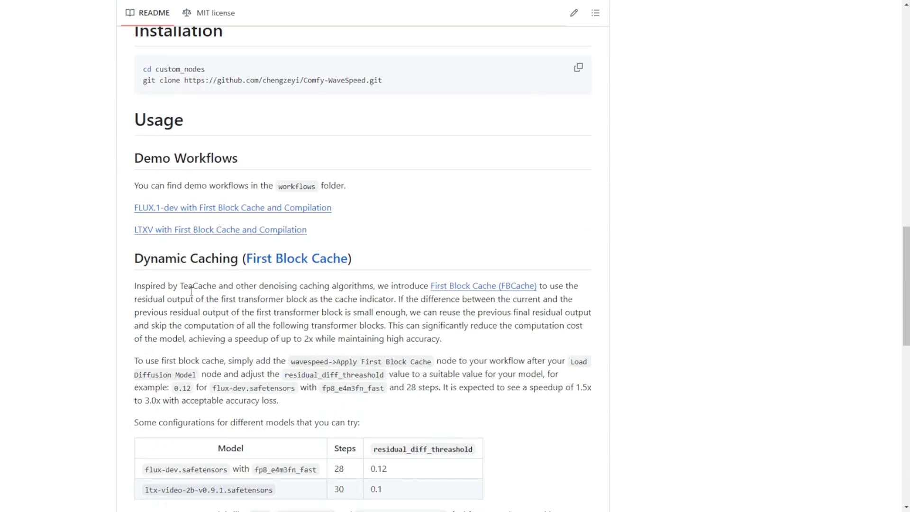
pyautogui.scroll(-5, 192, 292)
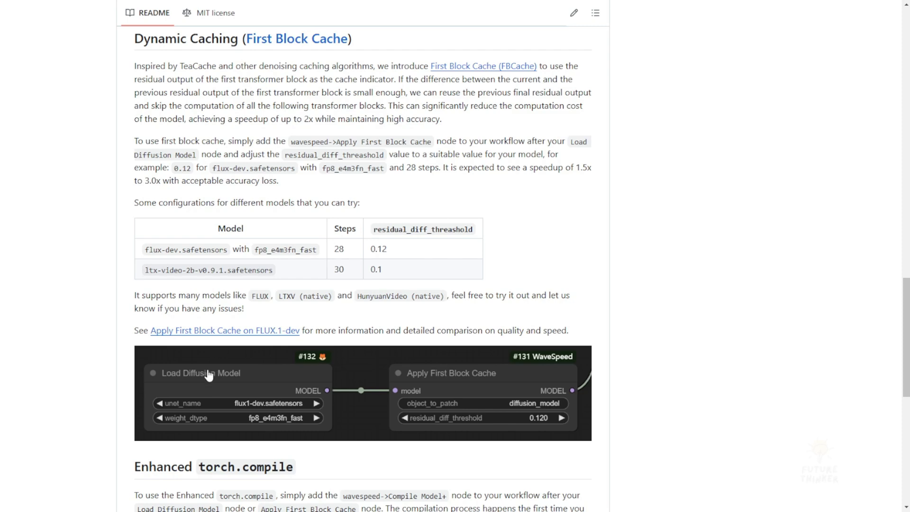
pyautogui.scroll(-3, 208, 374)
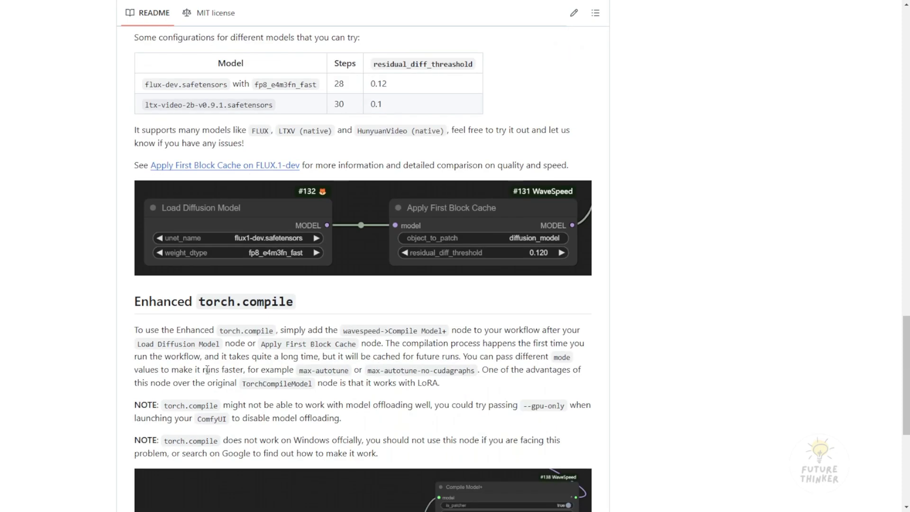
pyautogui.scroll(-1, 209, 369)
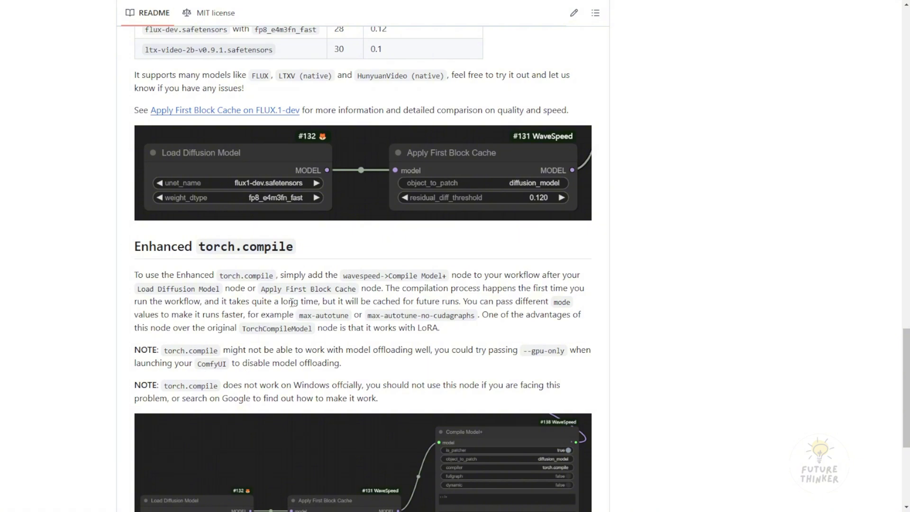
pyautogui.scroll(-2, 279, 315)
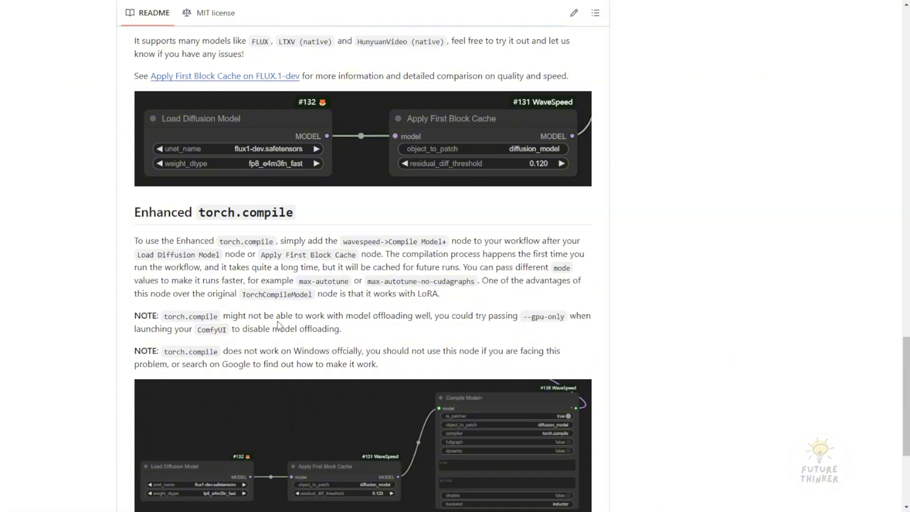
pyautogui.scroll(-1, 279, 327)
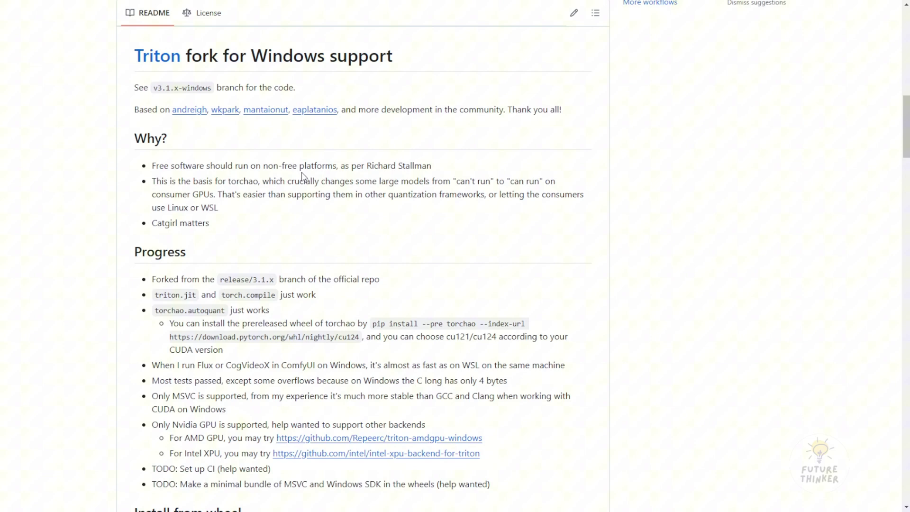
# Scroll the triton-windows README to Progress and highlight the GPU support and AMD GPU notes
pyautogui.scroll(-3, 282, 263)
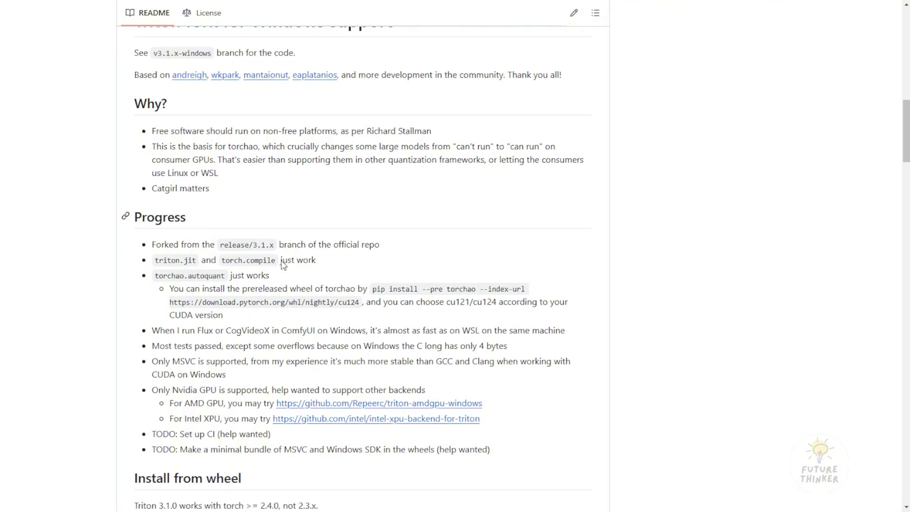
pyautogui.scroll(-7, 269, 260)
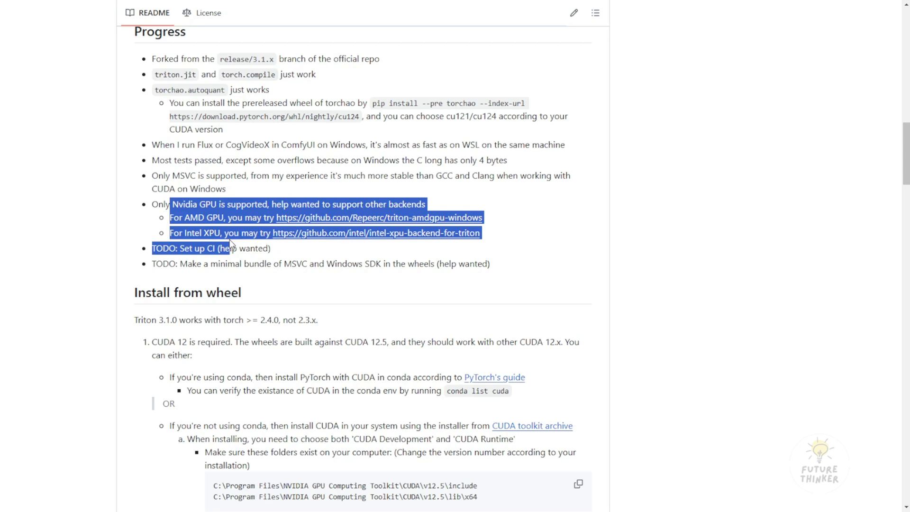
pyautogui.moveTo(483, 248); pyautogui.dragTo(478, 248)
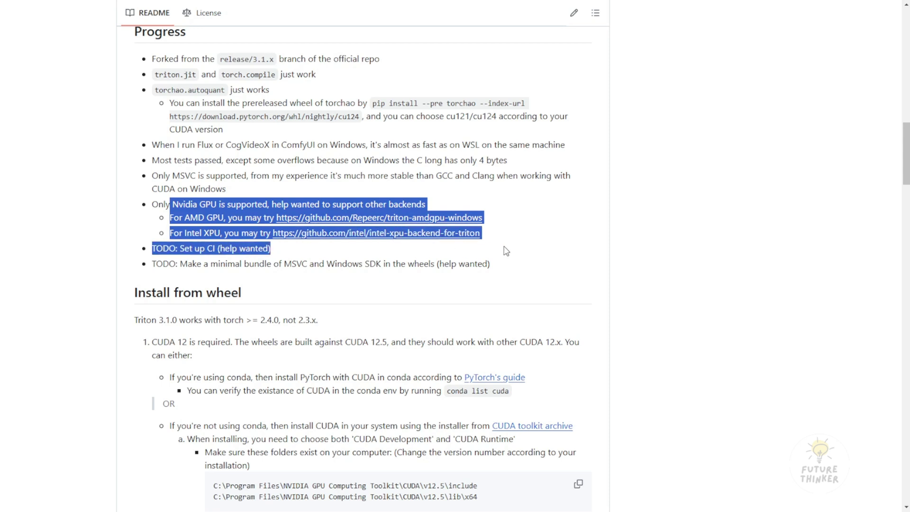
pyautogui.click(173, 205)
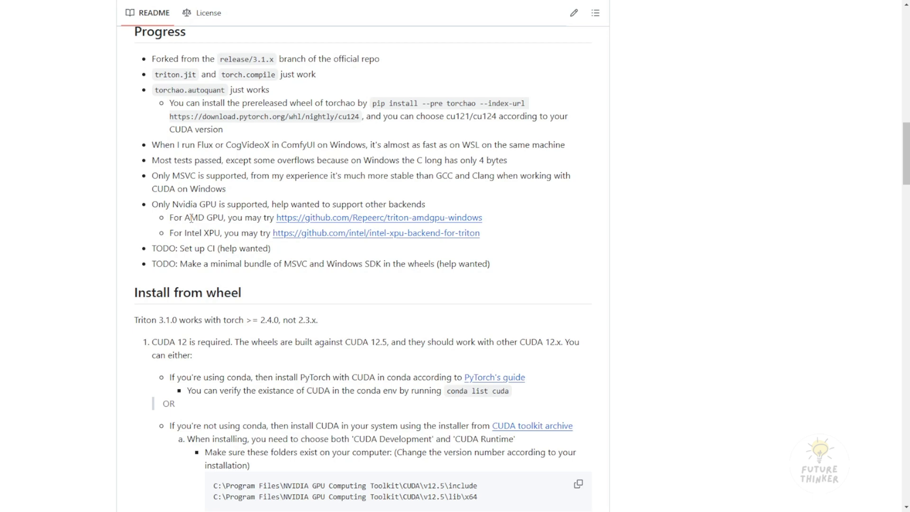
pyautogui.moveTo(184, 217); pyautogui.dragTo(239, 217)
pyautogui.click(184, 235)
# Scroll to Install from wheel and highlight the Triton 3.1.0 torch requirement line
pyautogui.scroll(-4, 199, 193)
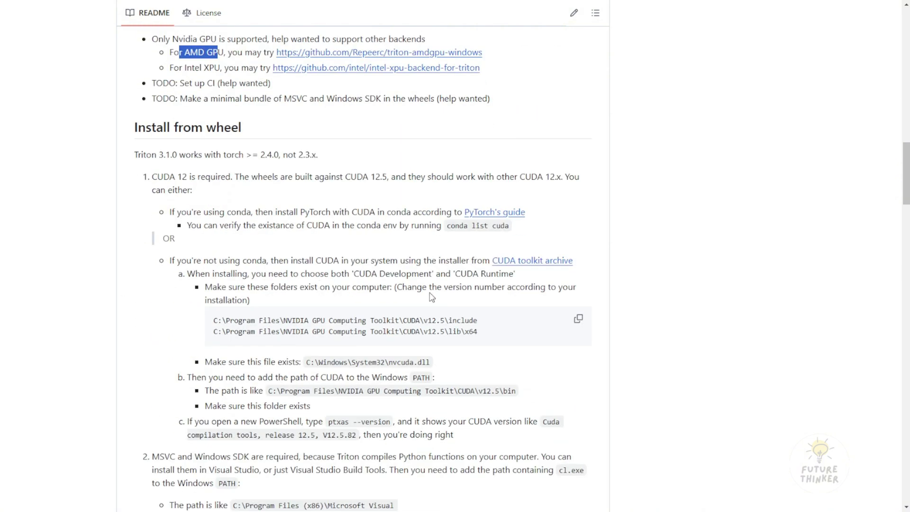
pyautogui.scroll(-2, 431, 297)
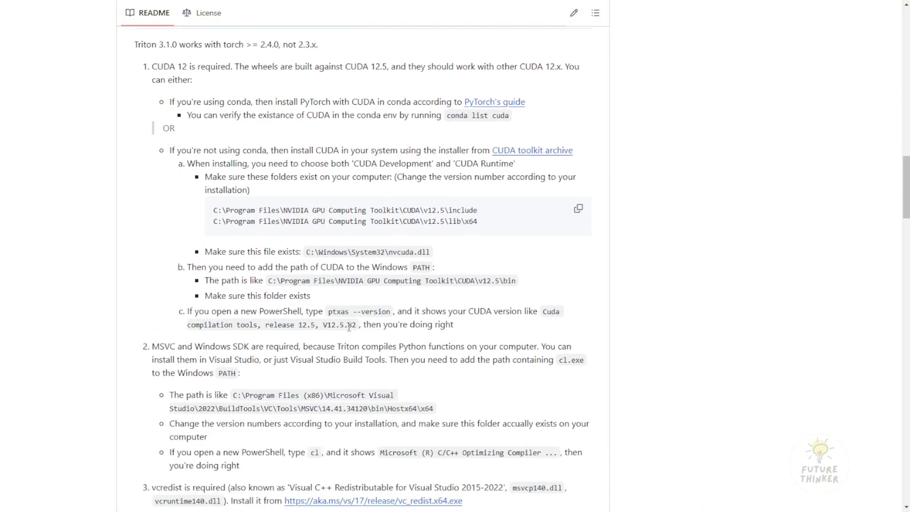
pyautogui.scroll(2, 348, 327)
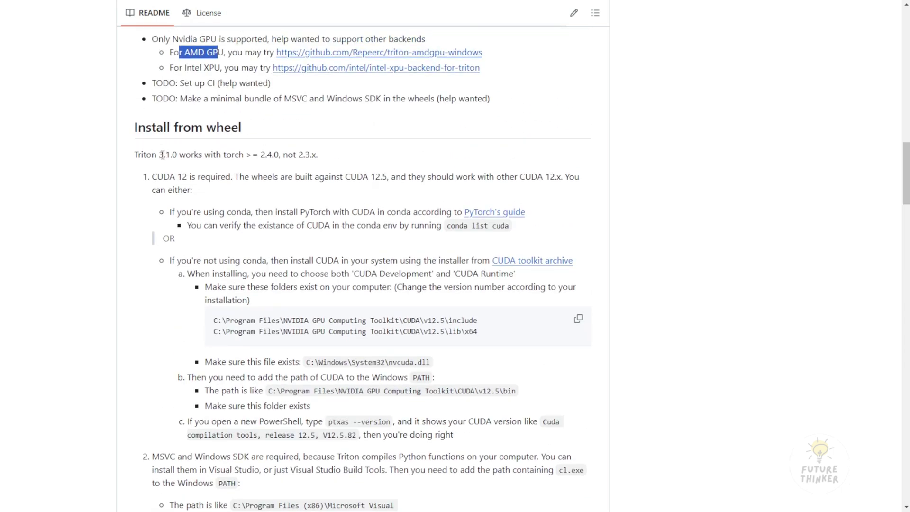
pyautogui.moveTo(140, 156); pyautogui.dragTo(243, 152)
pyautogui.click(241, 151)
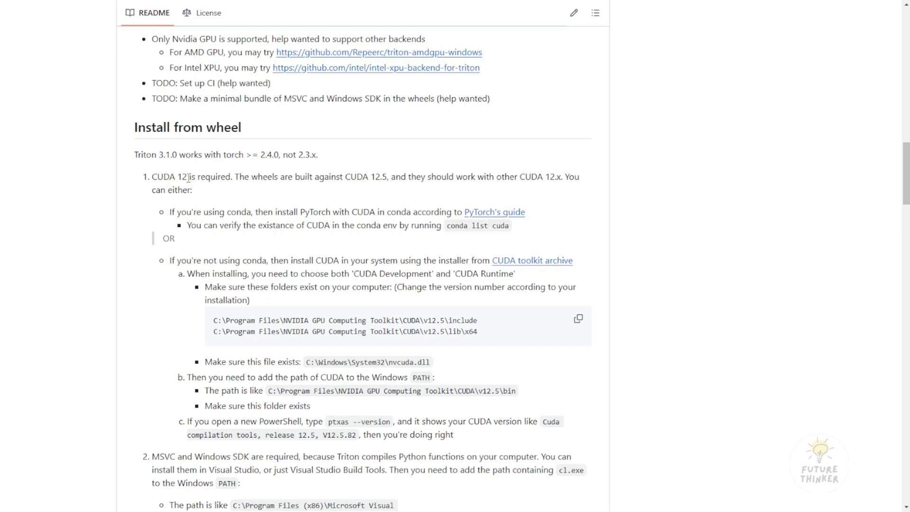
# Inspect the pip install wheel URL and the ComfyUI_windows_portable version note
pyautogui.scroll(-3, 174, 174)
pyautogui.scroll(-2, 126, 317)
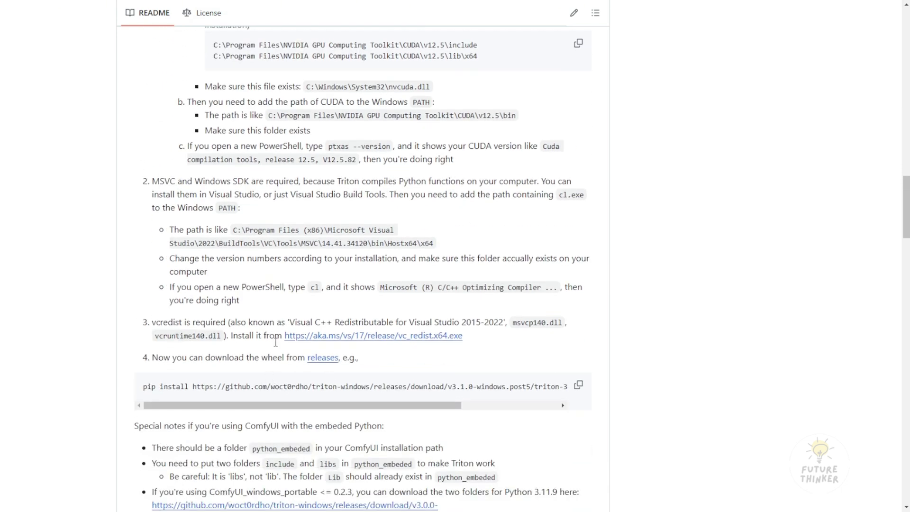
pyautogui.moveTo(227, 406); pyautogui.dragTo(351, 416)
pyautogui.scroll(-1, 332, 375)
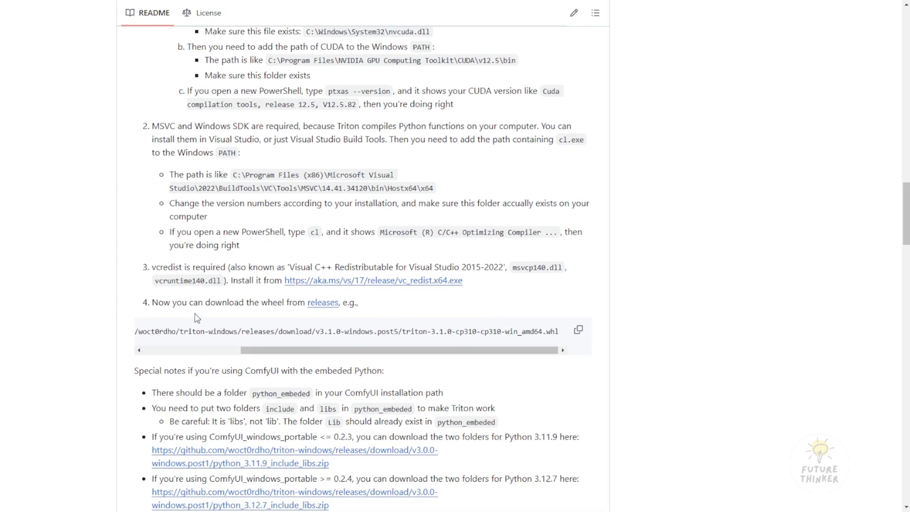
pyautogui.scroll(-2, 161, 328)
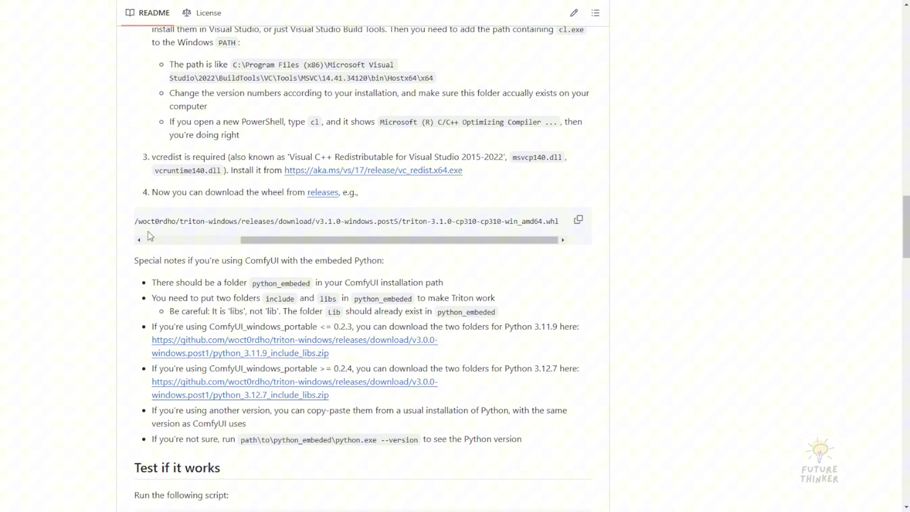
pyautogui.moveTo(247, 242)
pyautogui.mouseDown()
pyautogui.moveTo(127, 243)
pyautogui.moveTo(261, 244)
pyautogui.mouseUp()
pyautogui.moveTo(505, 221); pyautogui.dragTo(456, 220)
pyautogui.scroll(-3, 433, 219)
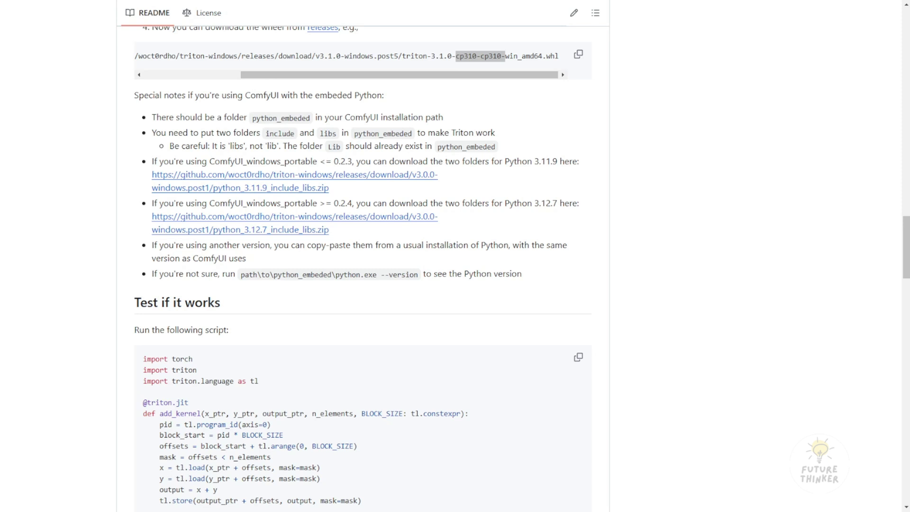
pyautogui.hotkey('alt', 'Tab')
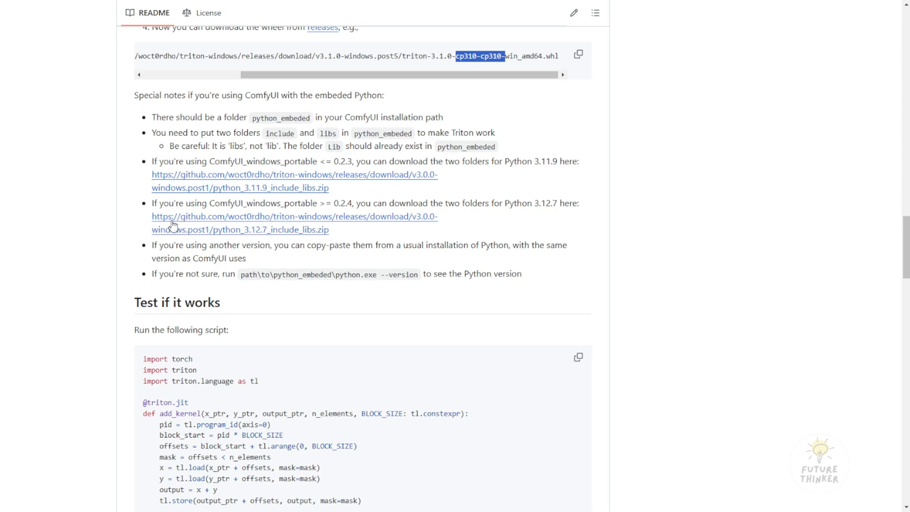
pyautogui.moveTo(162, 201); pyautogui.dragTo(317, 204)
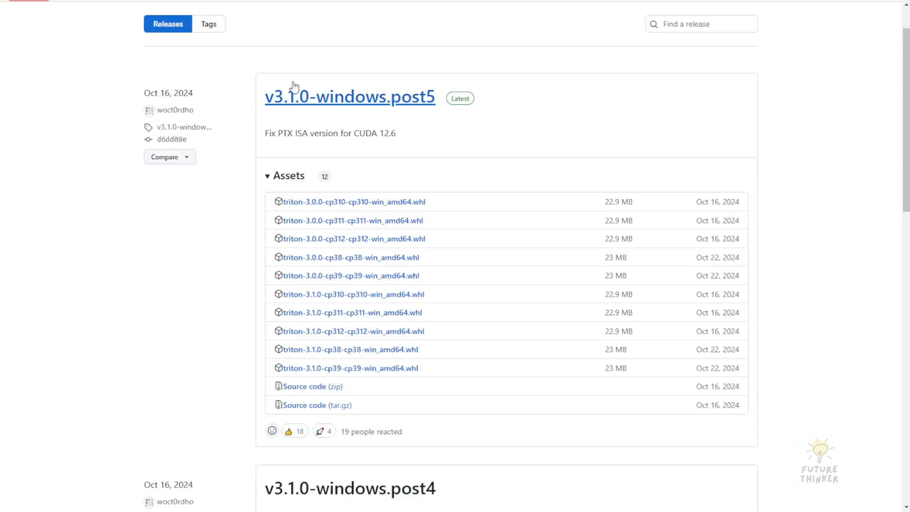
# Find the v3.1.0-windows.post5 assets and select the triton-3.1.0-cp312-cp312-win_amd64.whl file name
pyautogui.scroll(-2, 456, 238)
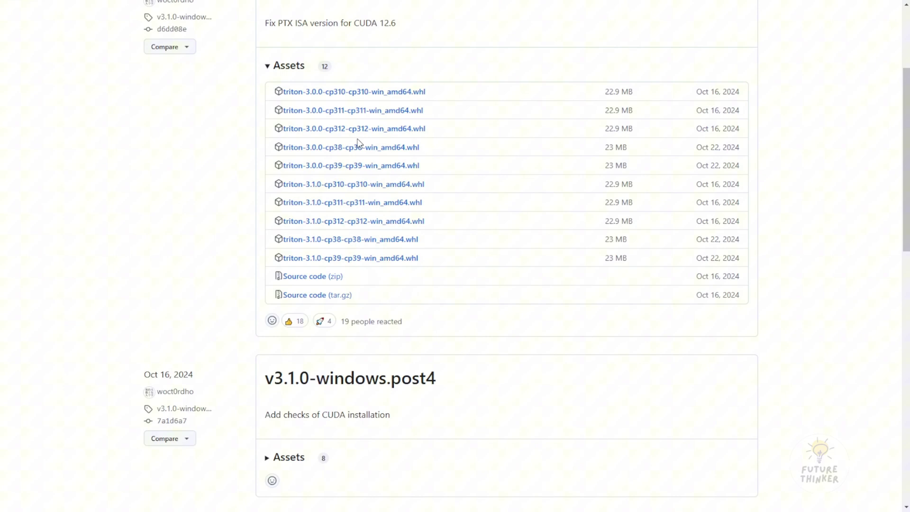
pyautogui.scroll(3, 327, 270)
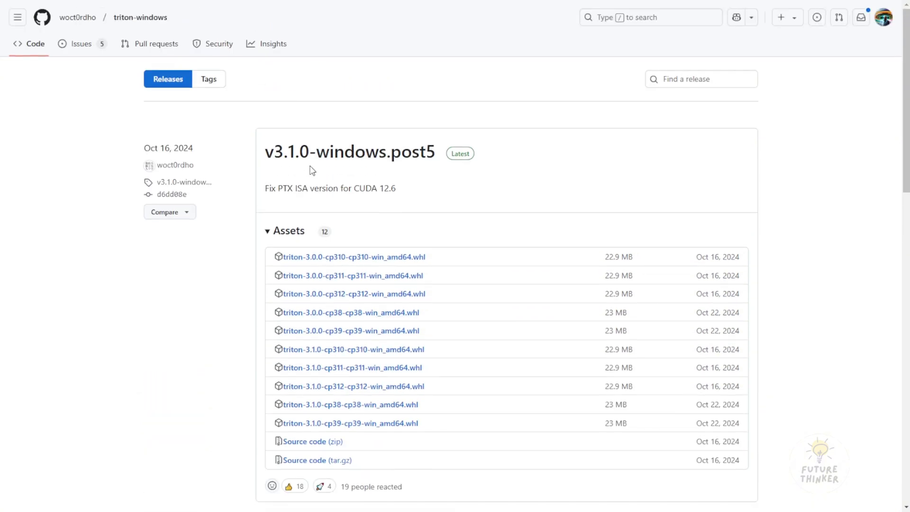
pyautogui.scroll(-2, 313, 170)
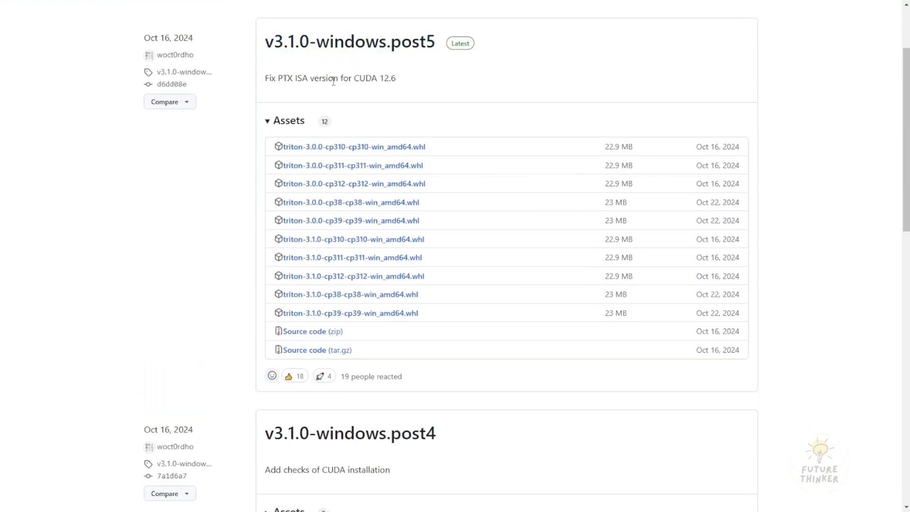
pyautogui.moveTo(280, 77); pyautogui.dragTo(358, 85)
pyautogui.click(358, 85)
pyautogui.moveTo(436, 280); pyautogui.dragTo(284, 280)
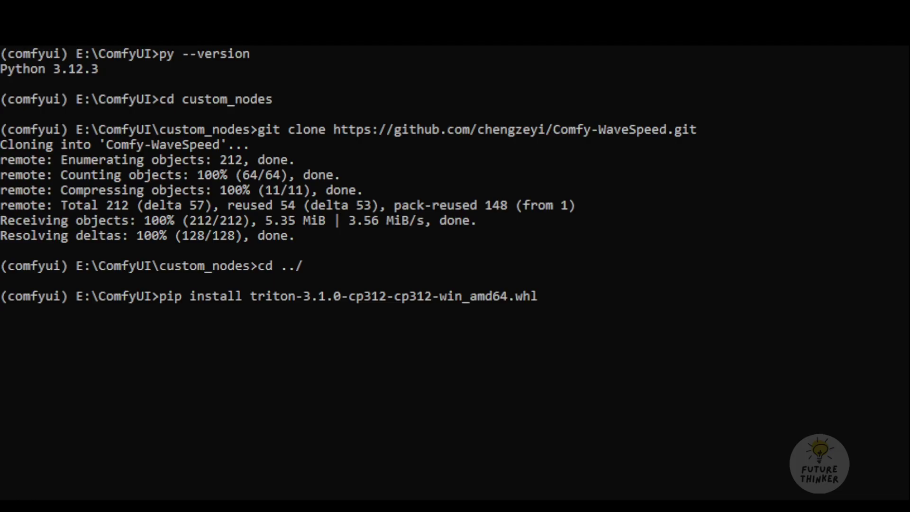
# Enter 'pip install' followed by the pasted triton wheel download link in Command Prompt
pyautogui.scroll(1, 454, 273)
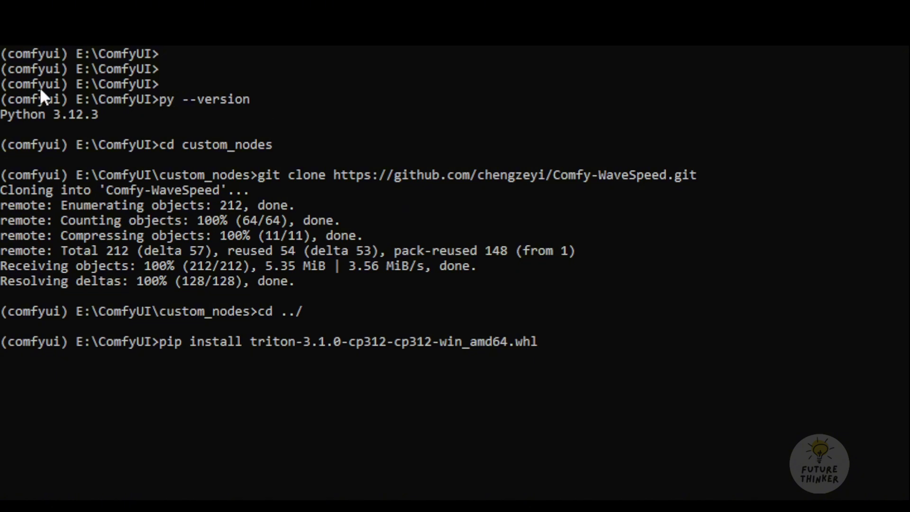
pyautogui.scroll(-1, 114, 138)
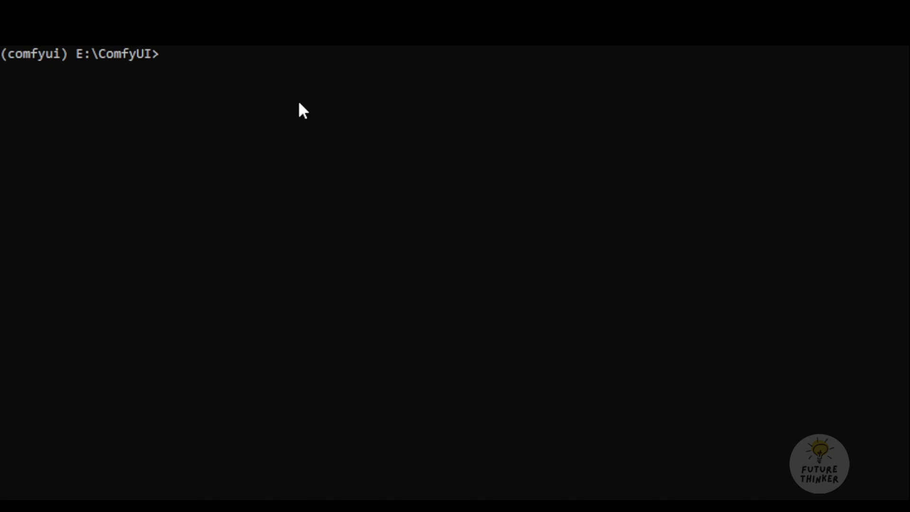
pyautogui.write('pip install')
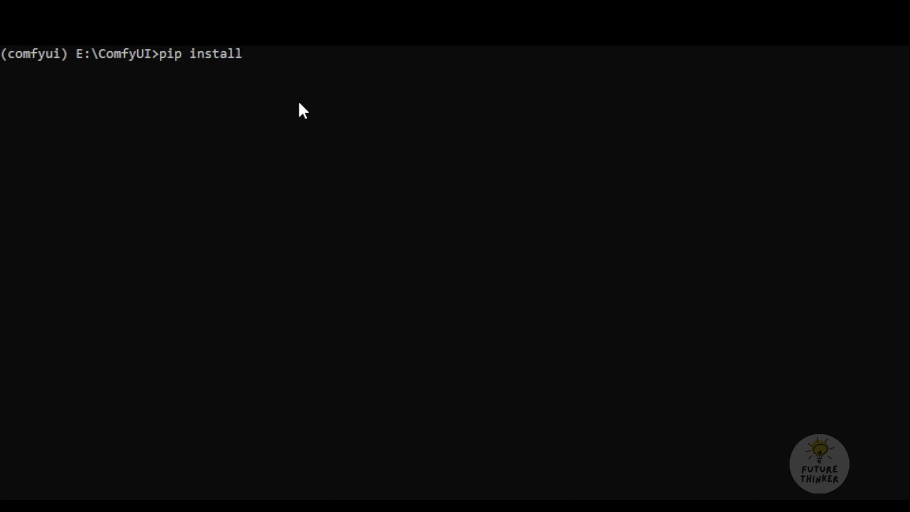
pyautogui.write('https://github.com/woct0rdho/triton-windows/releases/download/v3.1.0-windows.post5/triton-3.0.0-cp310-cp310-win_amd64.whl')
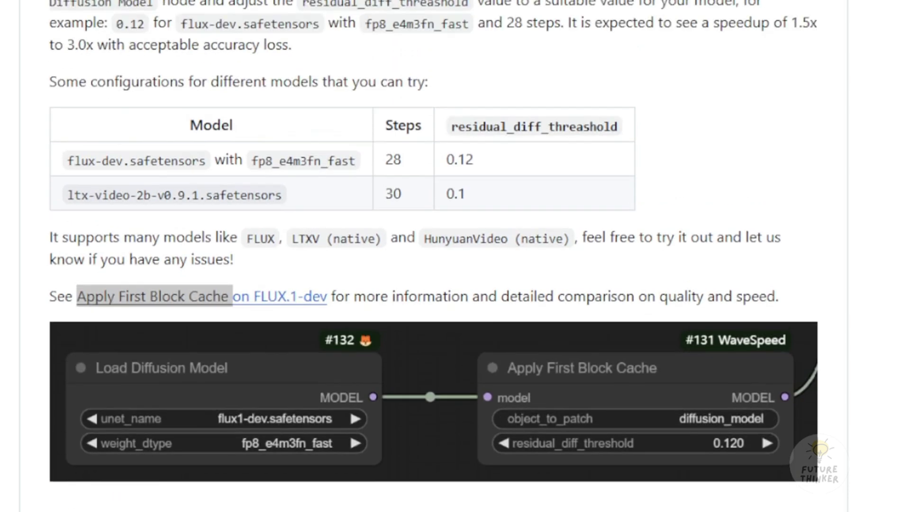
pyautogui.click(113, 244)
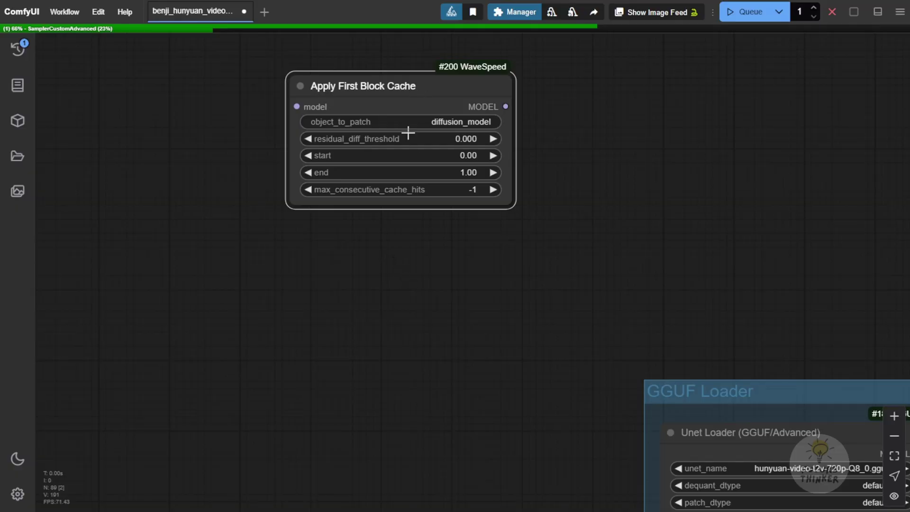
# Rearrange Apply First Block Cache, the GGUF Loader group and Load Diffusion Model on the canvas
pyautogui.moveTo(406, 270); pyautogui.dragTo(433, 333)
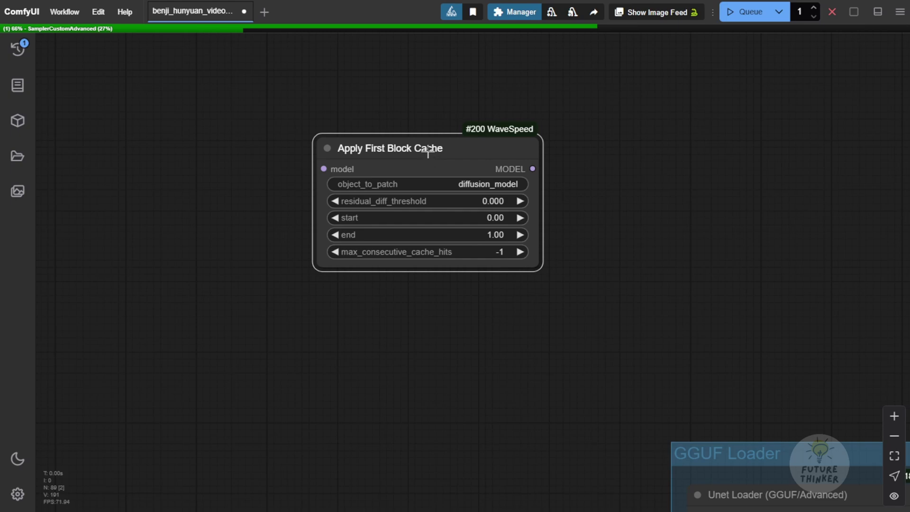
pyautogui.moveTo(432, 145); pyautogui.dragTo(481, 360)
pyautogui.moveTo(556, 256); pyautogui.dragTo(585, 79)
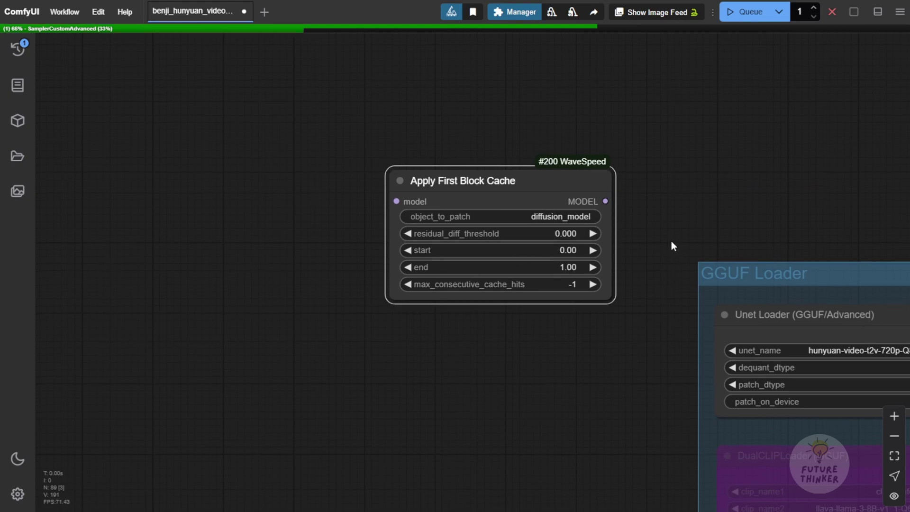
pyautogui.moveTo(710, 230); pyautogui.dragTo(507, 351)
pyautogui.moveTo(343, 305); pyautogui.dragTo(644, 218)
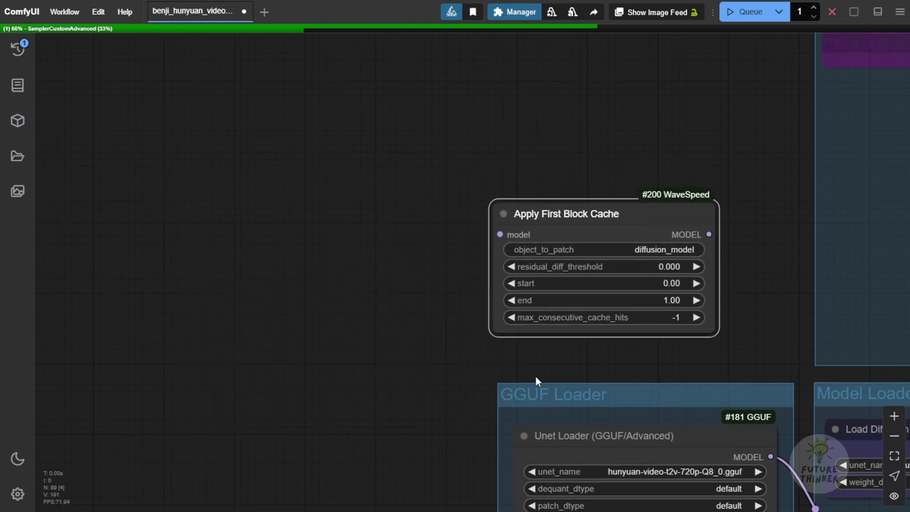
pyautogui.moveTo(540, 398); pyautogui.dragTo(157, 262)
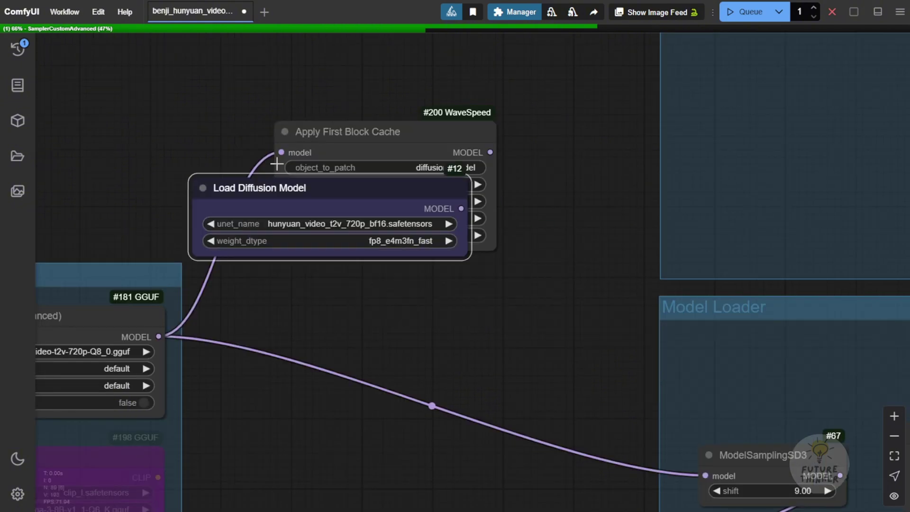
pyautogui.moveTo(478, 187); pyautogui.dragTo(240, 66)
pyautogui.moveTo(381, 97); pyautogui.dragTo(579, 153)
pyautogui.scroll(2, 340, 160)
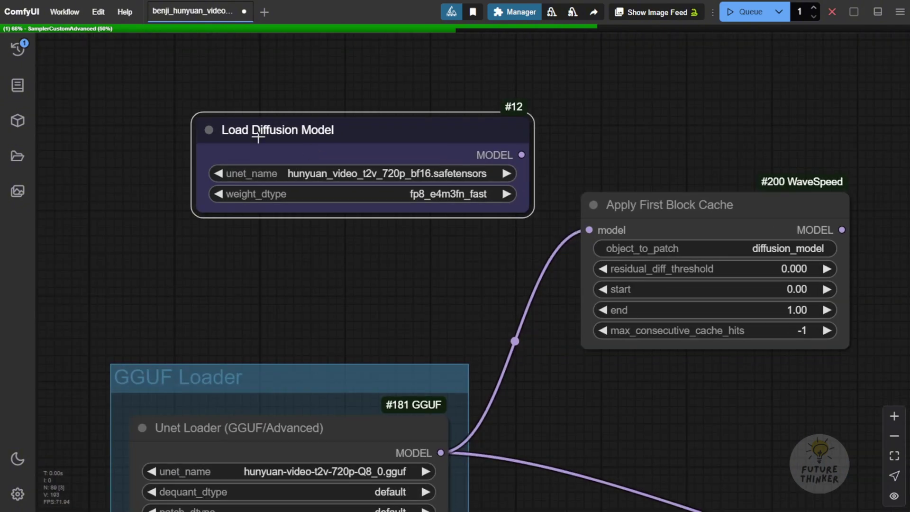
pyautogui.moveTo(593, 123); pyautogui.dragTo(381, 126)
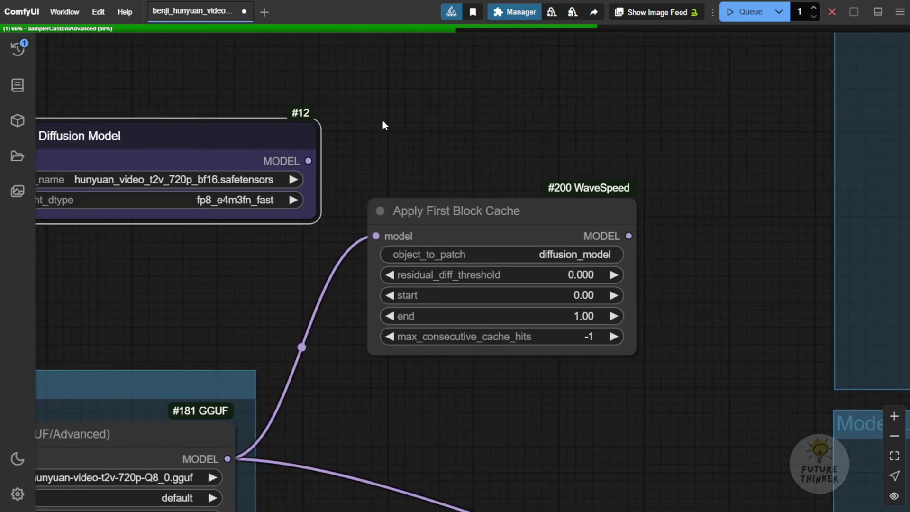
# Link Load Diffusion Model's MODEL output to Apply First Block Cache's model input
pyautogui.moveTo(311, 161); pyautogui.dragTo(376, 234)
pyautogui.moveTo(467, 203); pyautogui.dragTo(471, 117)
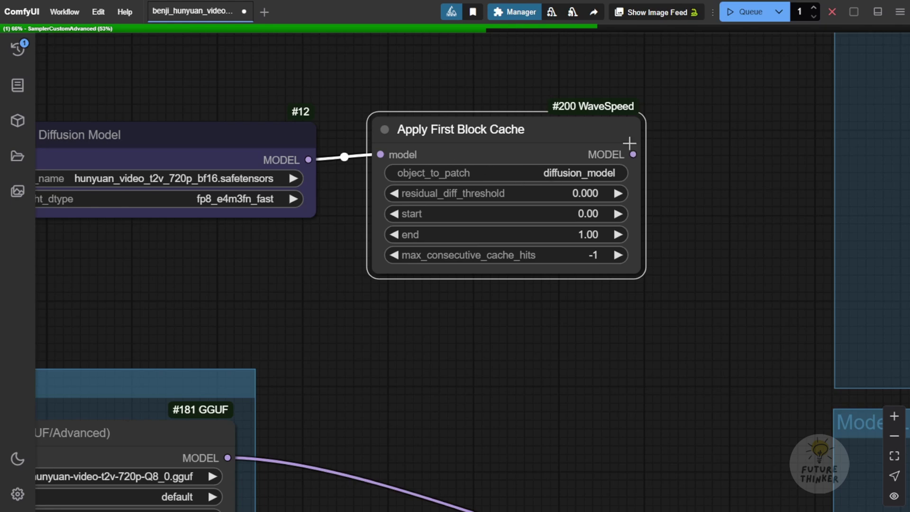
pyautogui.moveTo(633, 155); pyautogui.dragTo(471, 385)
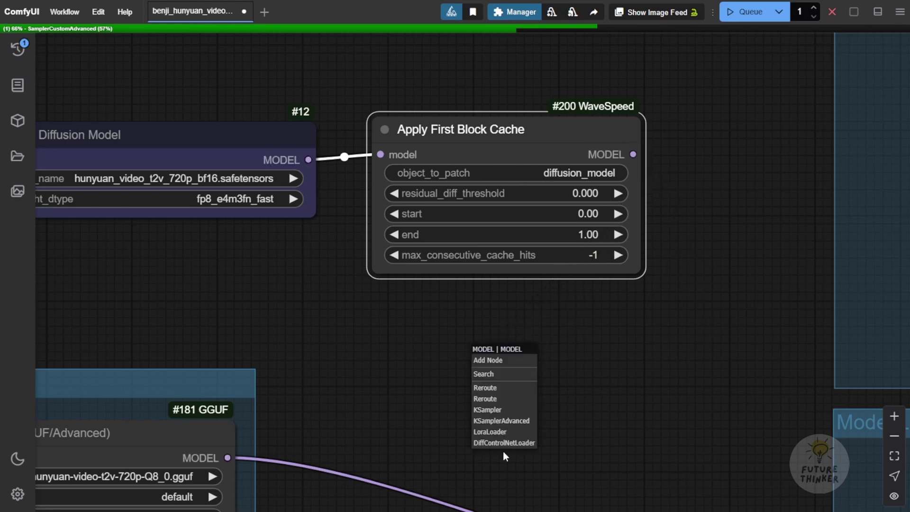
pyautogui.click(677, 334)
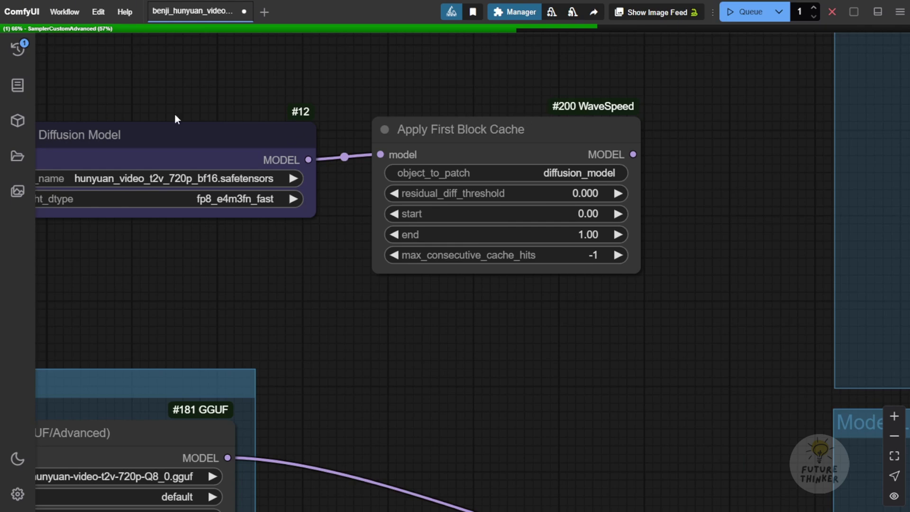
# Search the node list for a compile node with 'Compl'
pyautogui.scroll(3, 456, 140)
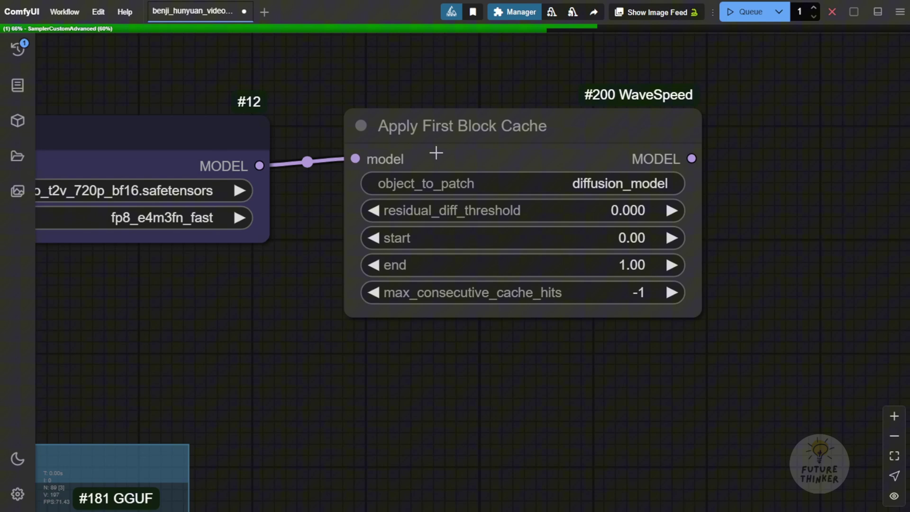
pyautogui.scroll(-2, 487, 179)
pyautogui.scroll(-1, 433, 148)
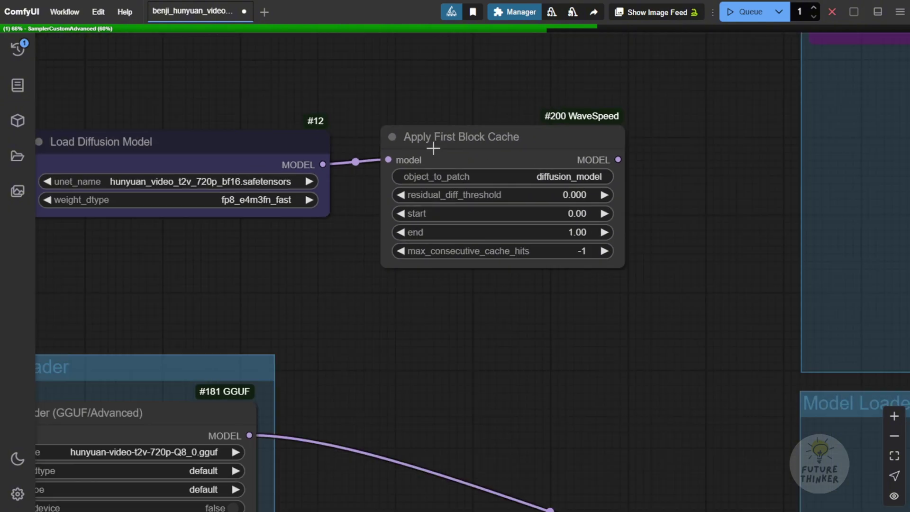
pyautogui.doubleClick(136, 132)
pyautogui.write('Compl')
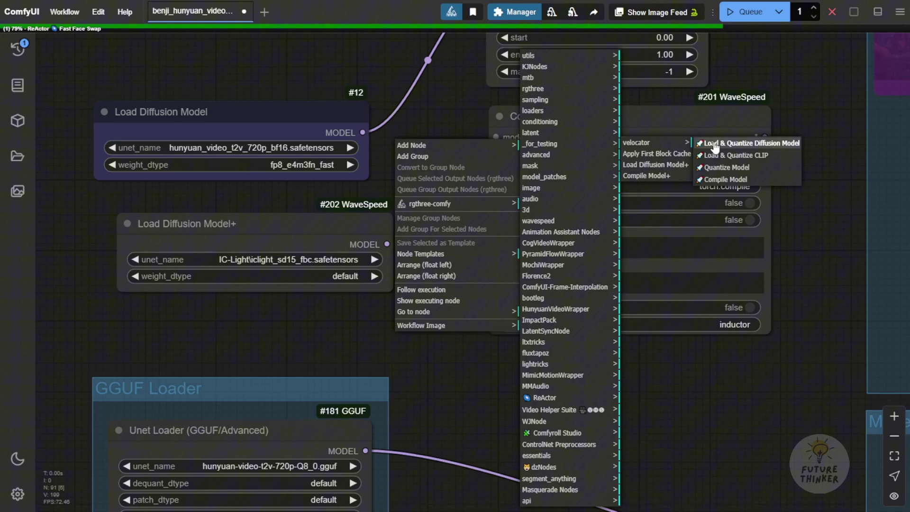
# Add a Quantize Model node and wire it between Load Diffusion Model and Apply First Block Cache
pyautogui.click(726, 166)
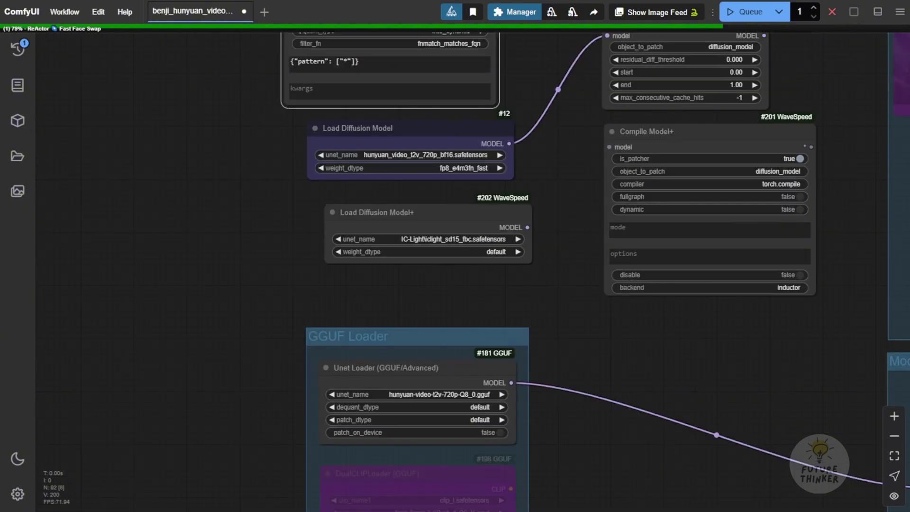
pyautogui.scroll(3, 440, 66)
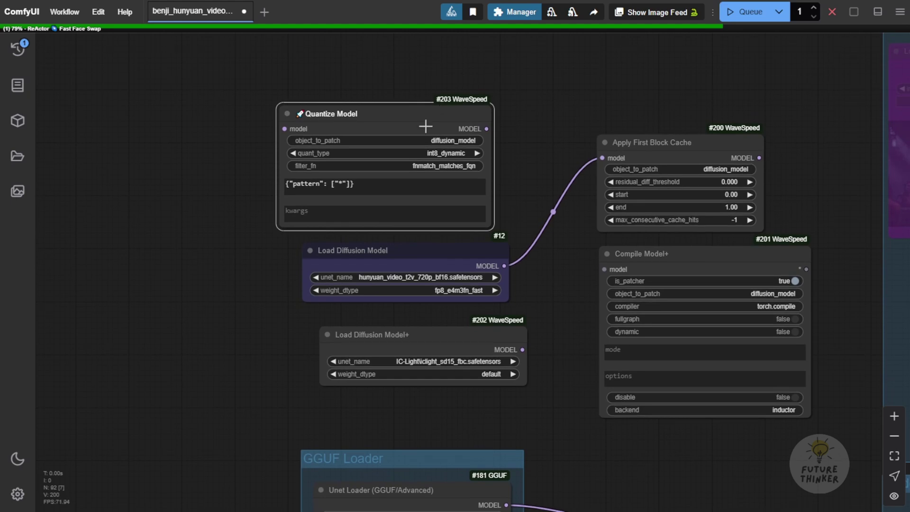
pyautogui.scroll(3, 419, 90)
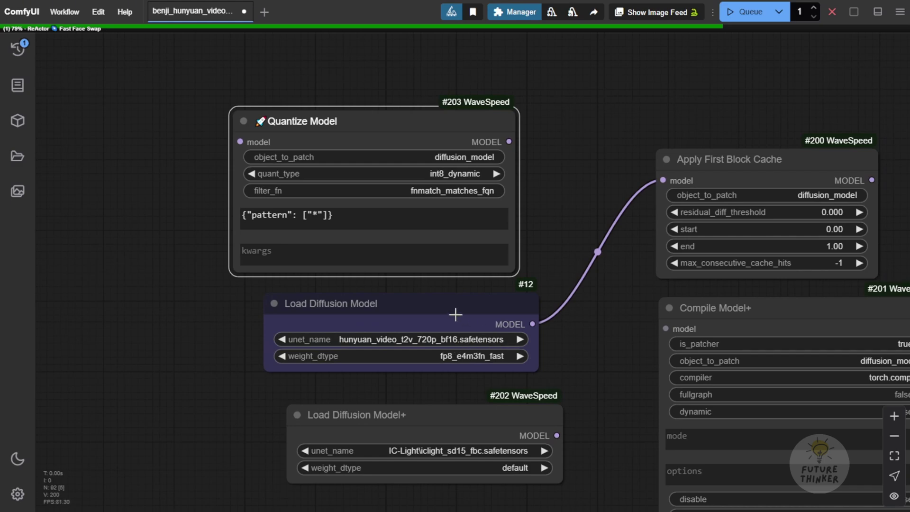
pyautogui.moveTo(458, 311); pyautogui.dragTo(139, 133)
pyautogui.moveTo(283, 121); pyautogui.dragTo(310, 117)
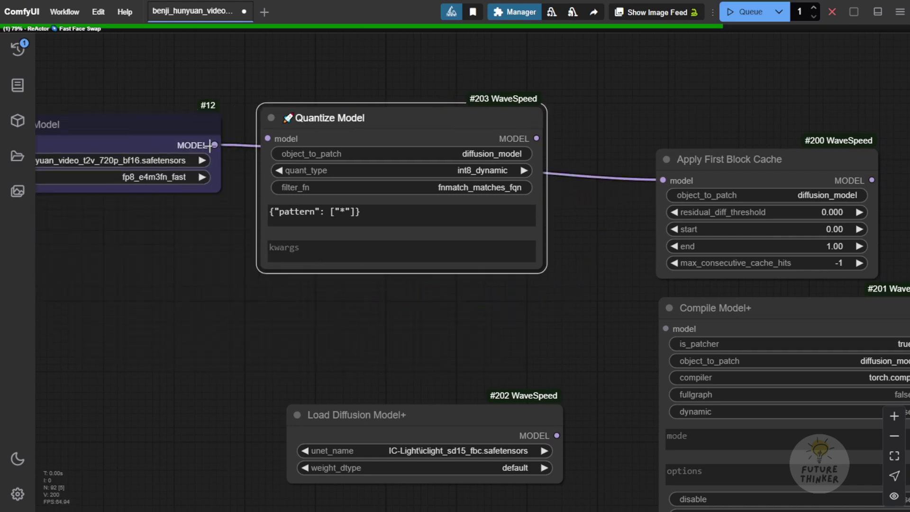
pyautogui.moveTo(214, 144); pyautogui.dragTo(268, 139)
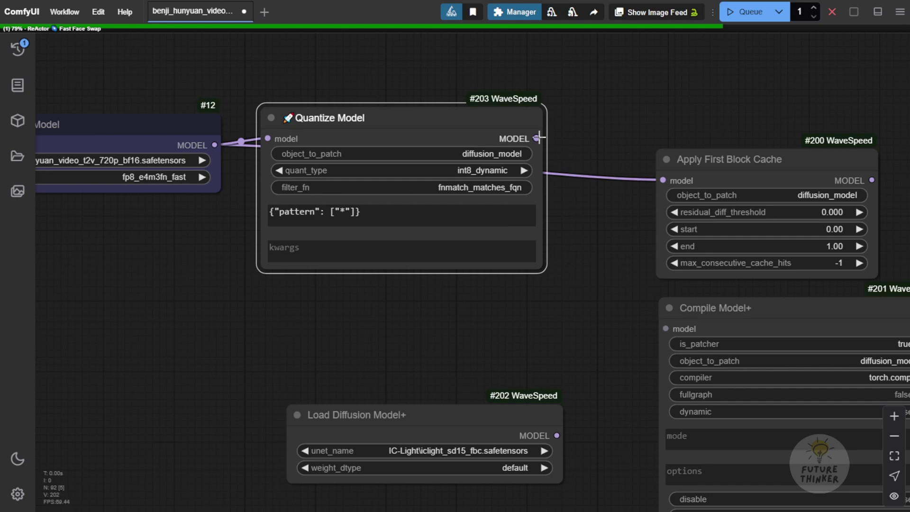
pyautogui.moveTo(536, 139); pyautogui.dragTo(660, 173)
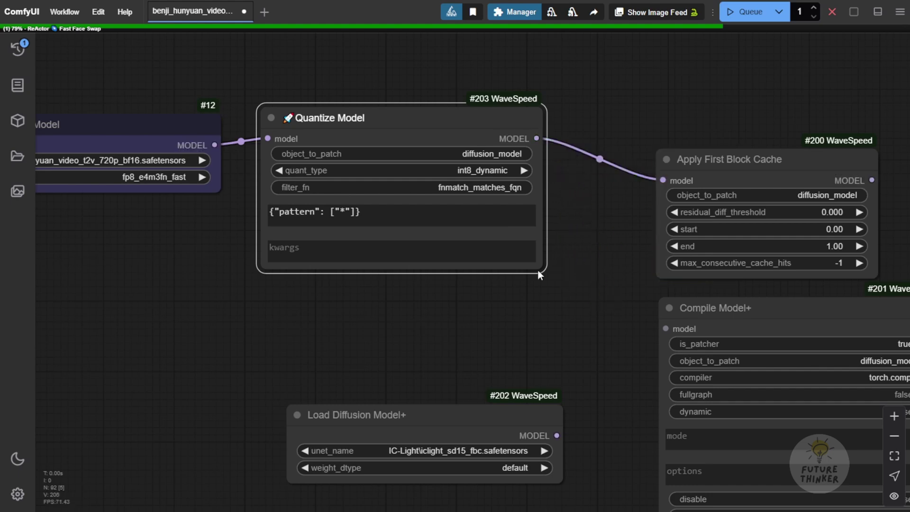
pyautogui.moveTo(498, 125); pyautogui.dragTo(523, 126)
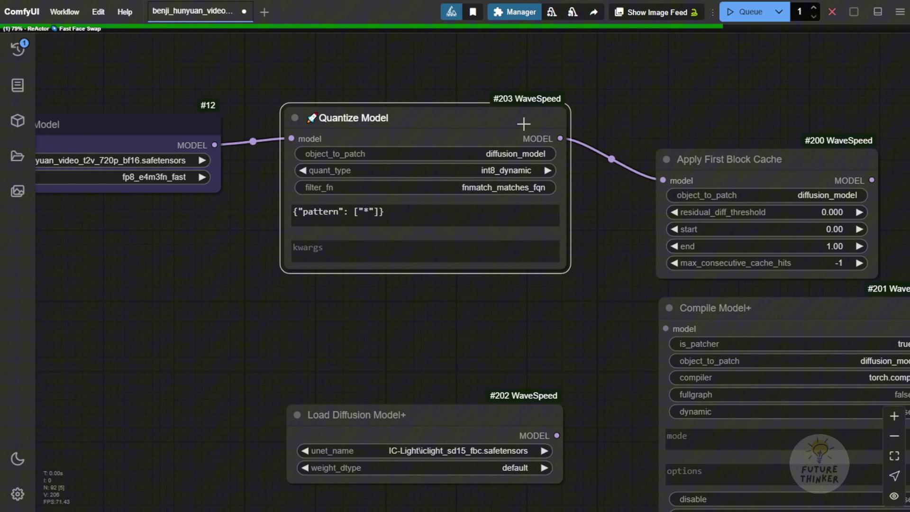
pyautogui.moveTo(367, 335); pyautogui.dragTo(469, 347)
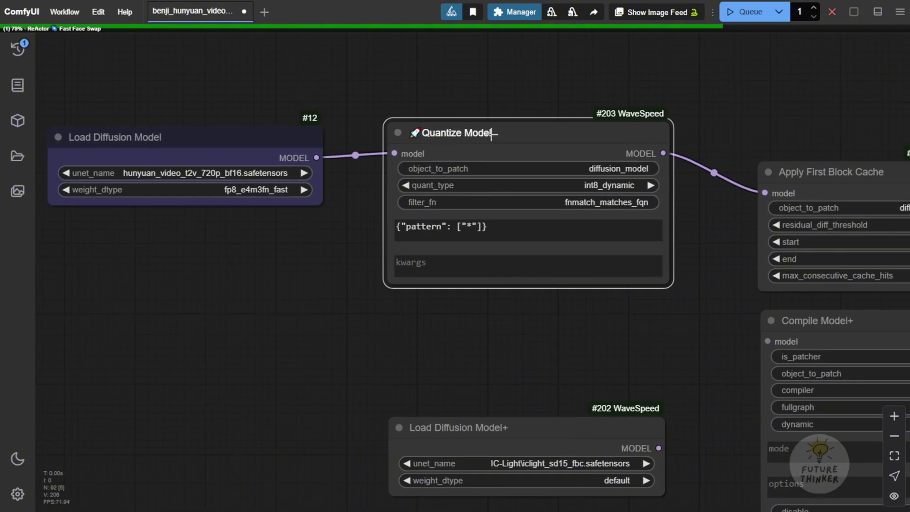
pyautogui.click(557, 59)
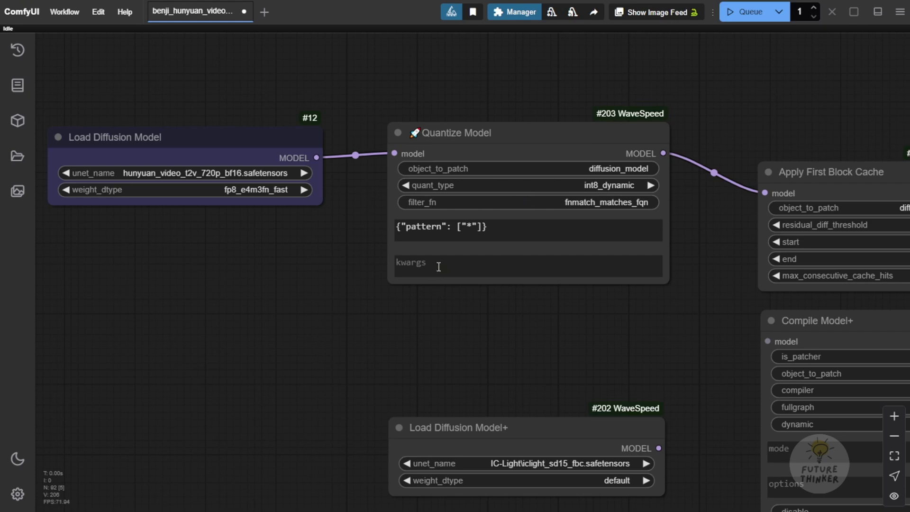
# Nudge Quantize Model into place and move the Load Diffusion Model+ node to the left
pyautogui.moveTo(559, 147)
pyautogui.mouseDown()
pyautogui.moveTo(540, 136)
pyautogui.moveTo(566, 148)
pyautogui.mouseUp()
pyautogui.scroll(3, 459, 161)
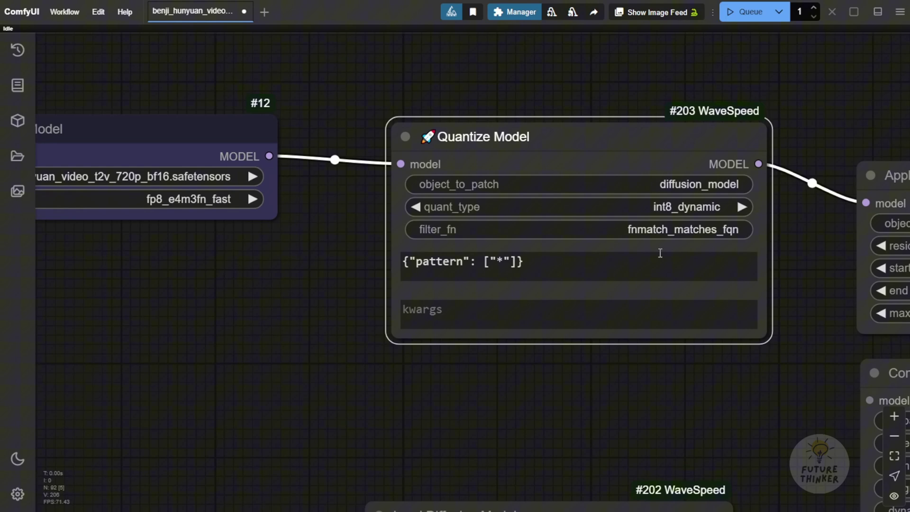
pyautogui.scroll(-4, 579, 413)
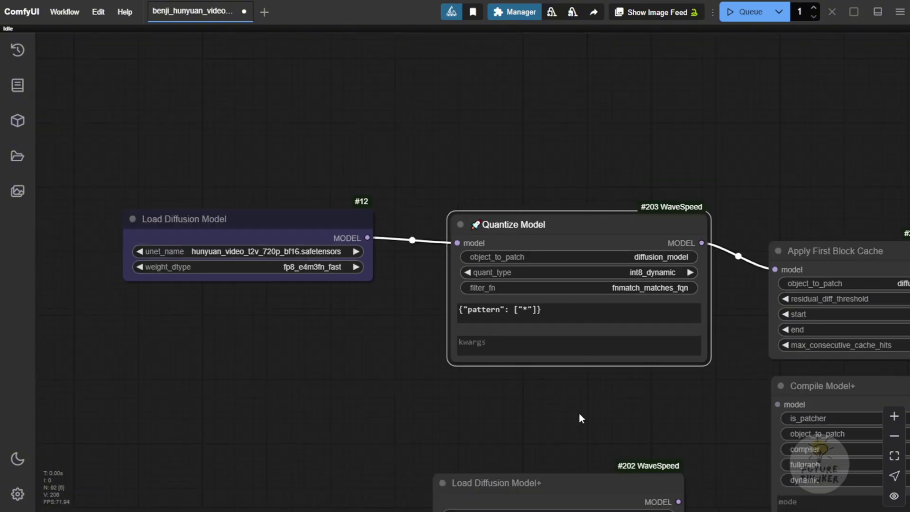
pyautogui.moveTo(579, 413); pyautogui.dragTo(343, 282)
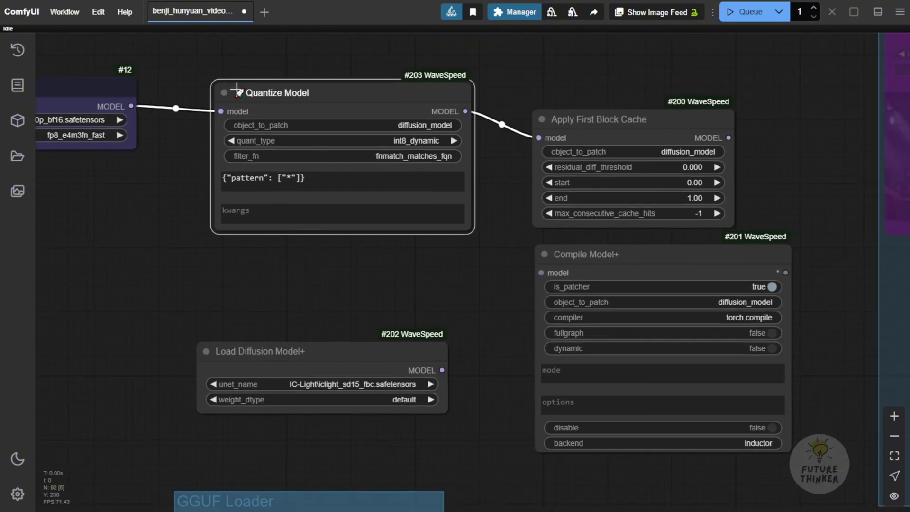
pyautogui.moveTo(376, 284); pyautogui.dragTo(605, 266)
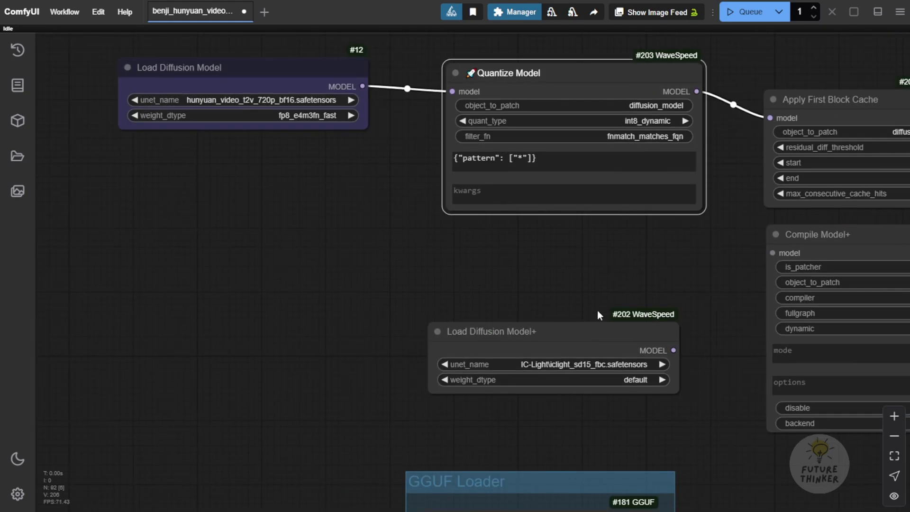
pyautogui.moveTo(585, 338); pyautogui.dragTo(415, 331)
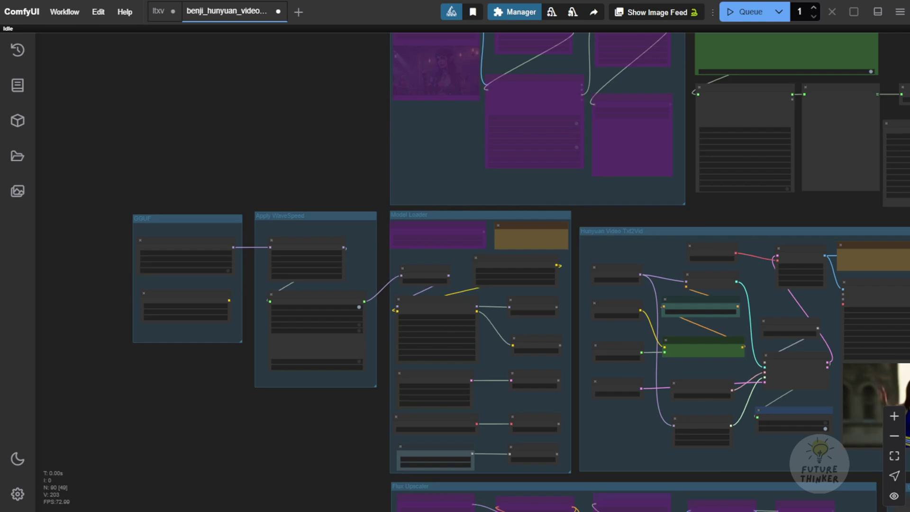
# Move Load Diffusion Model above the Apply WaveSpeed group and turn off its bypass
pyautogui.scroll(8, 313, 247)
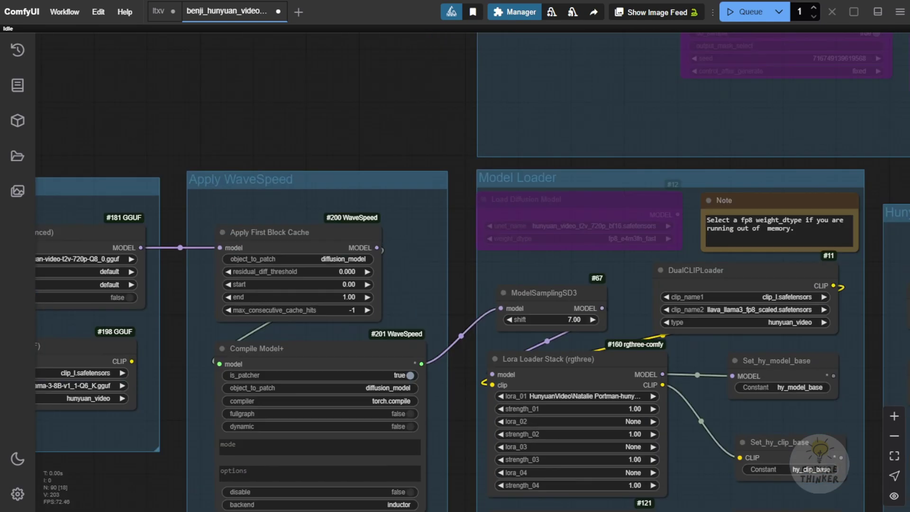
pyautogui.moveTo(385, 276); pyautogui.dragTo(353, 169)
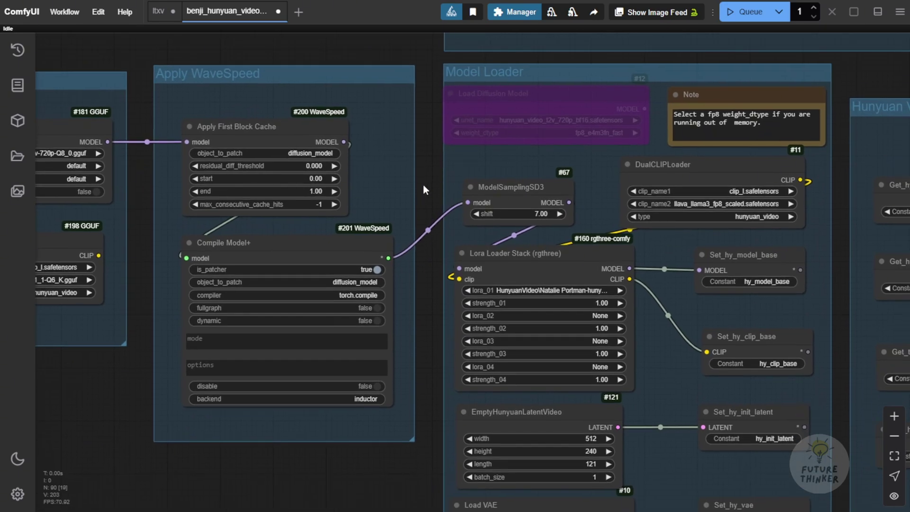
pyautogui.moveTo(423, 185); pyautogui.dragTo(554, 193)
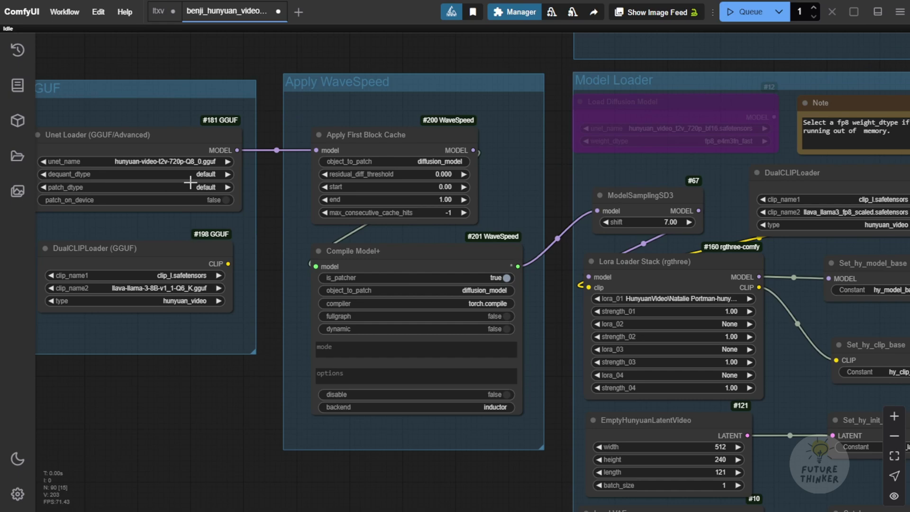
pyautogui.scroll(3, 427, 91)
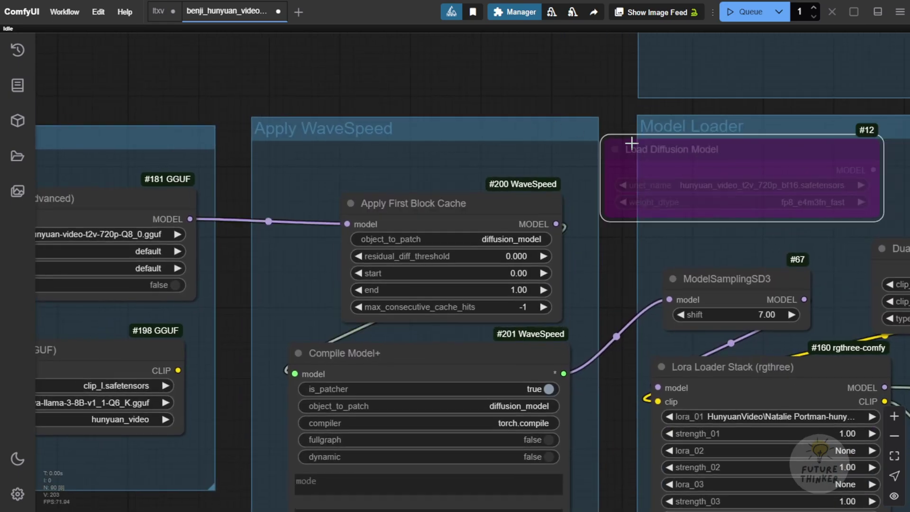
pyautogui.moveTo(733, 159); pyautogui.dragTo(117, 55)
pyautogui.rightClick(118, 45)
pyautogui.click(149, 244)
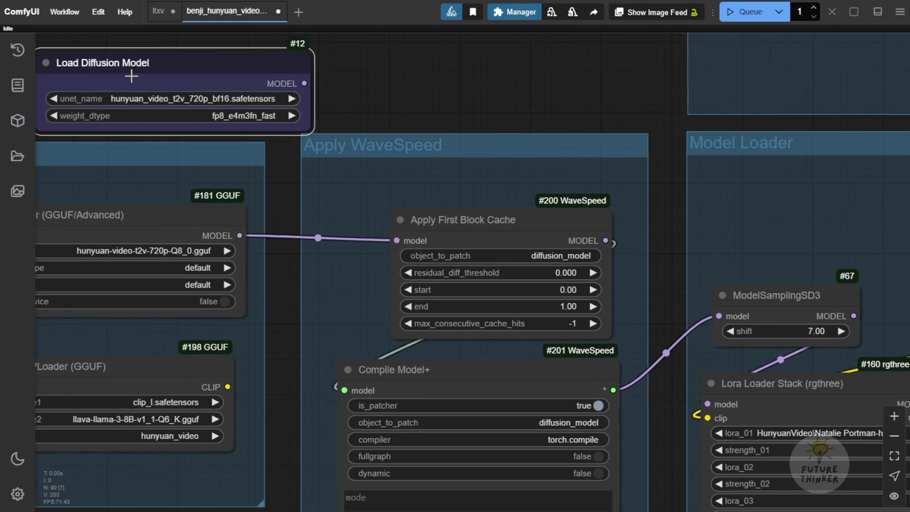
# Connect Load Diffusion Model's MODEL output to Apply First Block Cache
pyautogui.scroll(3, 232, 181)
pyautogui.moveTo(650, 192); pyautogui.dragTo(373, 71)
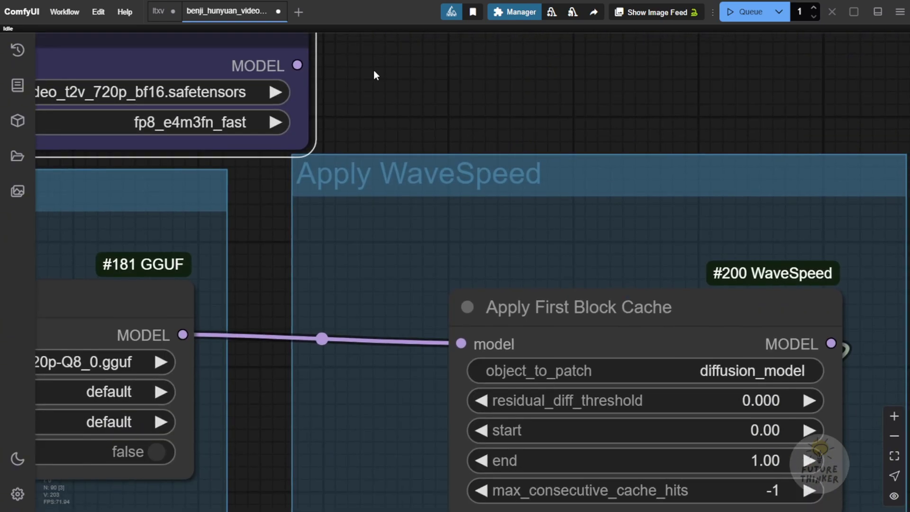
pyautogui.moveTo(299, 64); pyautogui.dragTo(462, 343)
pyautogui.moveTo(348, 336); pyautogui.dragTo(275, 203)
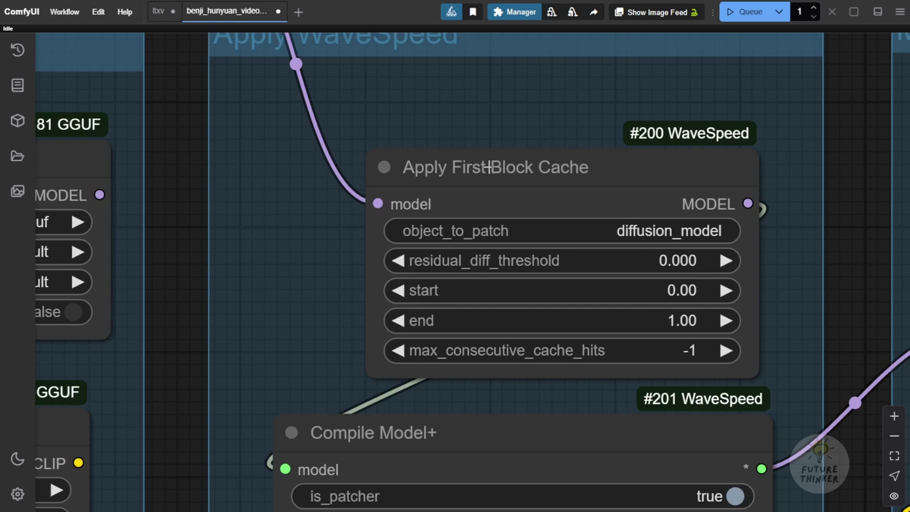
pyautogui.click(450, 166)
# Pan across the Compile Model+, Lora, DualCLIPLoader and Set_hy nodes to the Hunyuan Video Txt2Vid group
pyautogui.scroll(2, 451, 144)
pyautogui.scroll(-2, 527, 194)
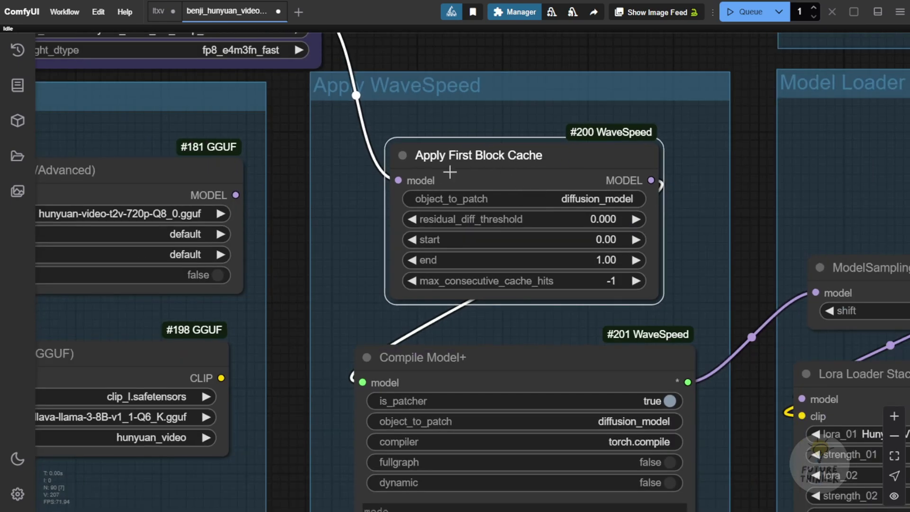
pyautogui.moveTo(688, 237); pyautogui.dragTo(591, 133)
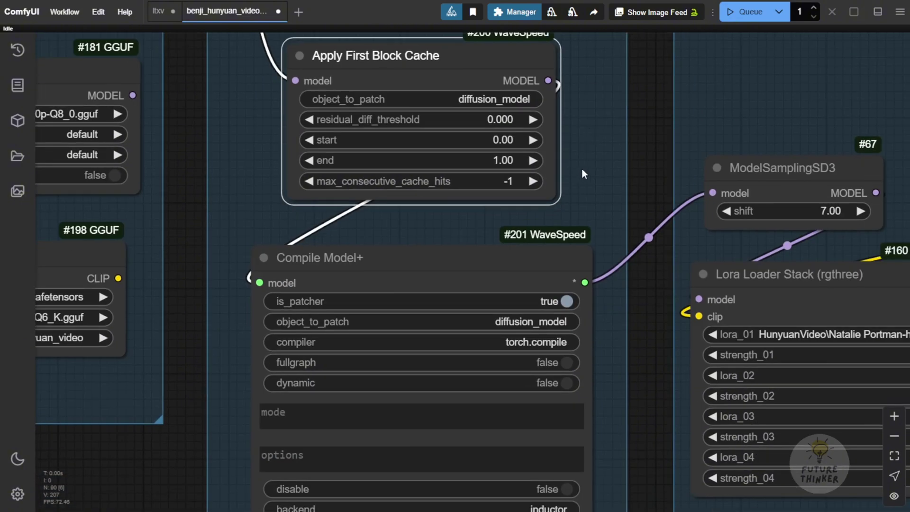
pyautogui.scroll(-3, 609, 148)
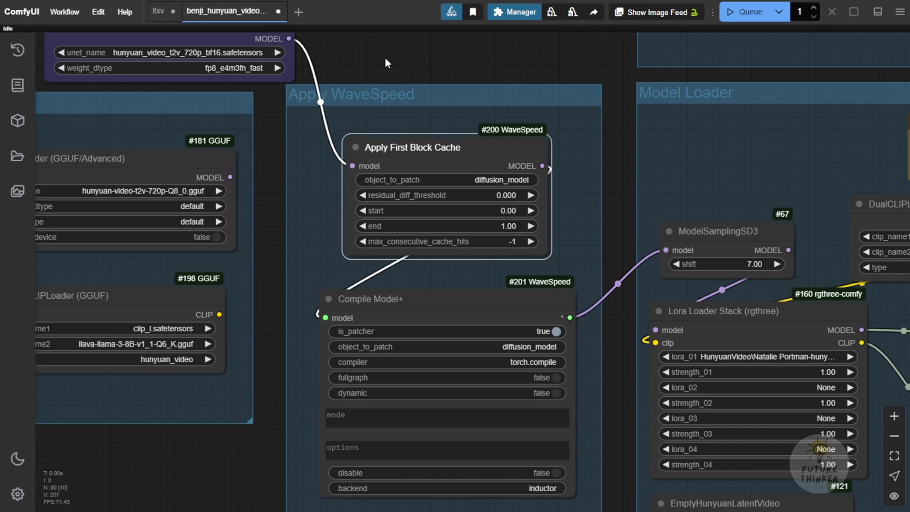
pyautogui.moveTo(419, 58); pyautogui.dragTo(211, 0)
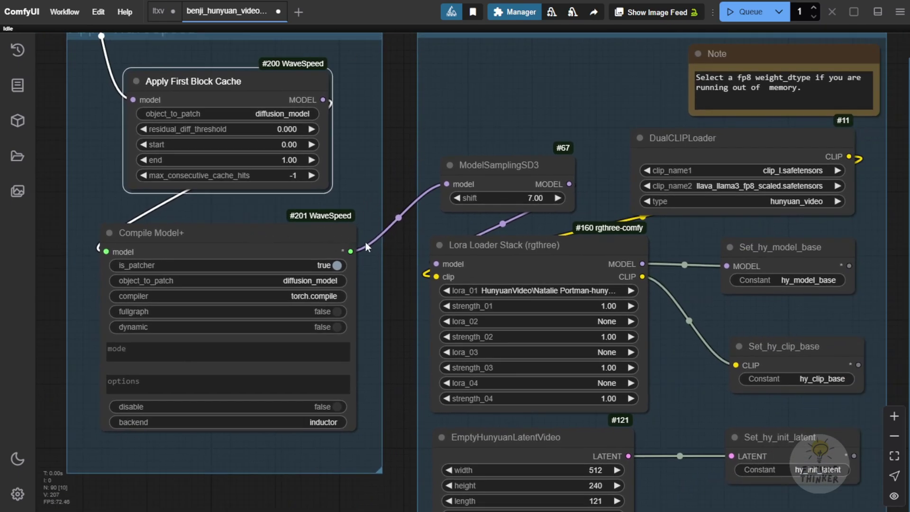
pyautogui.scroll(3, 366, 243)
pyautogui.moveTo(424, 135); pyautogui.dragTo(260, 195)
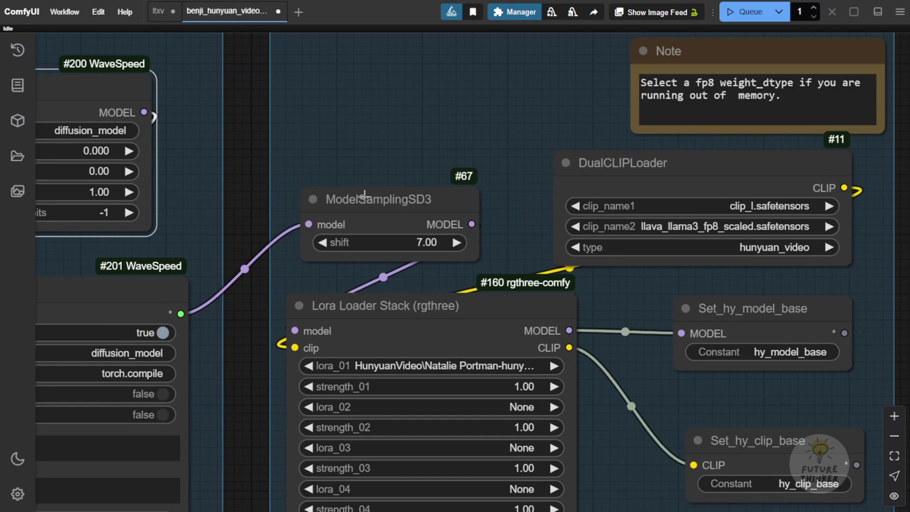
pyautogui.moveTo(439, 158); pyautogui.dragTo(322, 132)
pyautogui.scroll(-5, 400, 139)
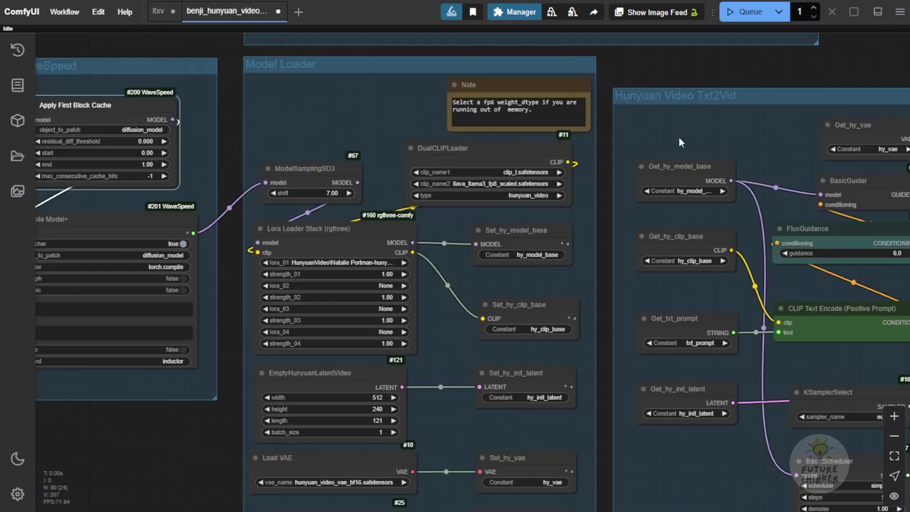
pyautogui.moveTo(679, 137); pyautogui.dragTo(416, 44)
pyautogui.scroll(3, 704, 327)
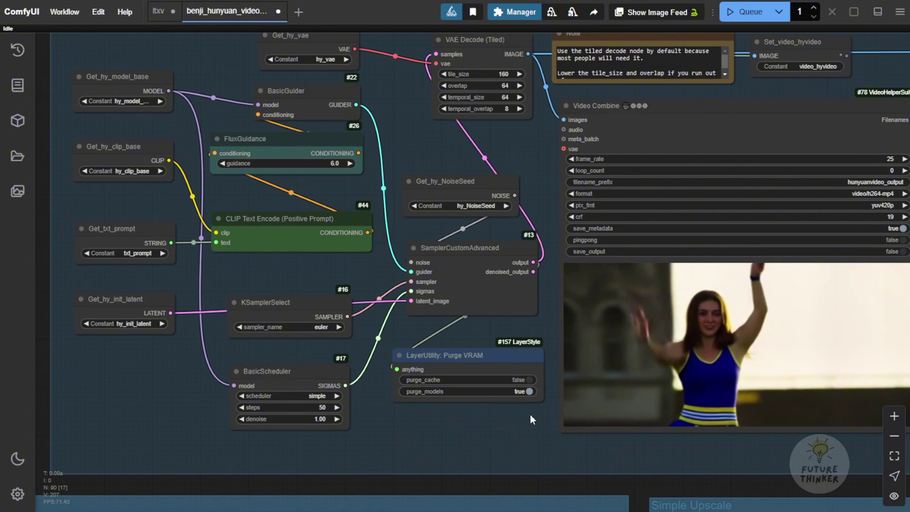
pyautogui.scroll(-3, 526, 360)
pyautogui.scroll(3, 382, 311)
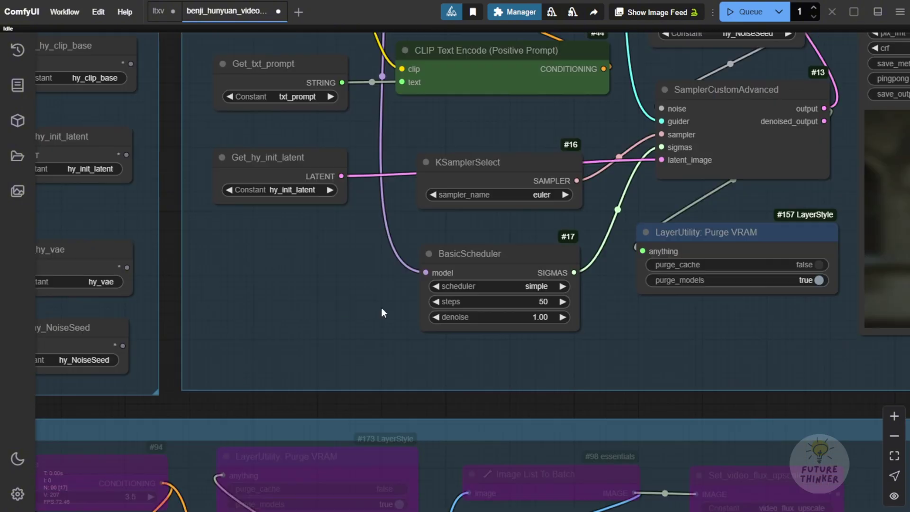
pyautogui.scroll(2, 493, 318)
pyautogui.scroll(-3, 539, 299)
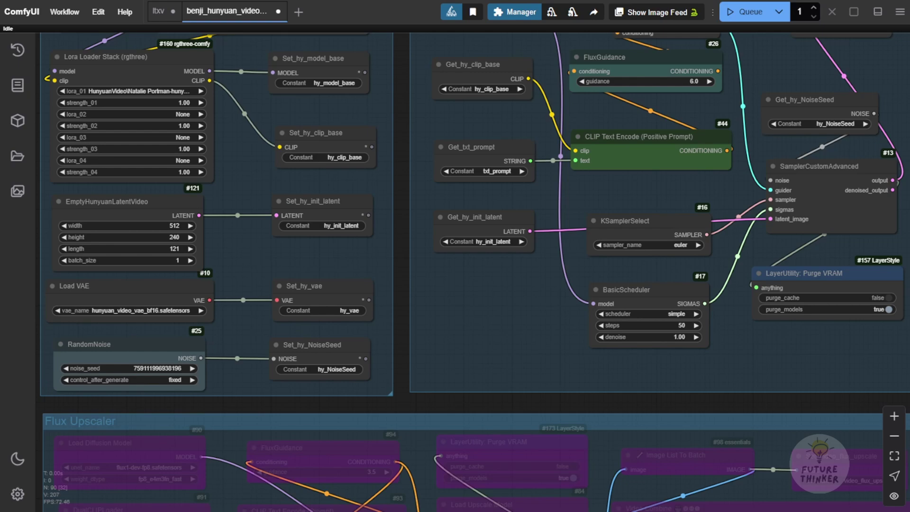
pyautogui.moveTo(488, 323); pyautogui.dragTo(39, 342)
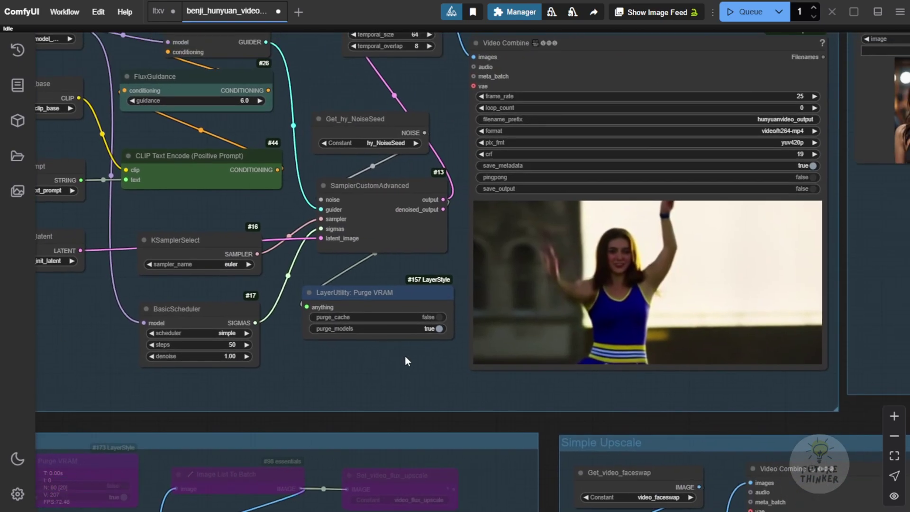
pyautogui.moveTo(403, 357); pyautogui.dragTo(292, 427)
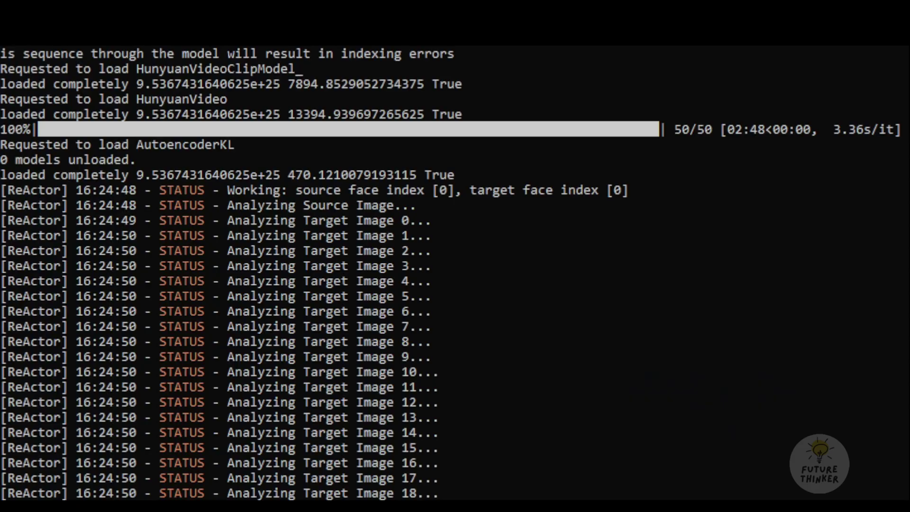
# Scroll the Command Prompt log to confirm 'Prompt executed in 524.63 seconds' after the 25/25 pass
pyautogui.scroll(2, 531, 170)
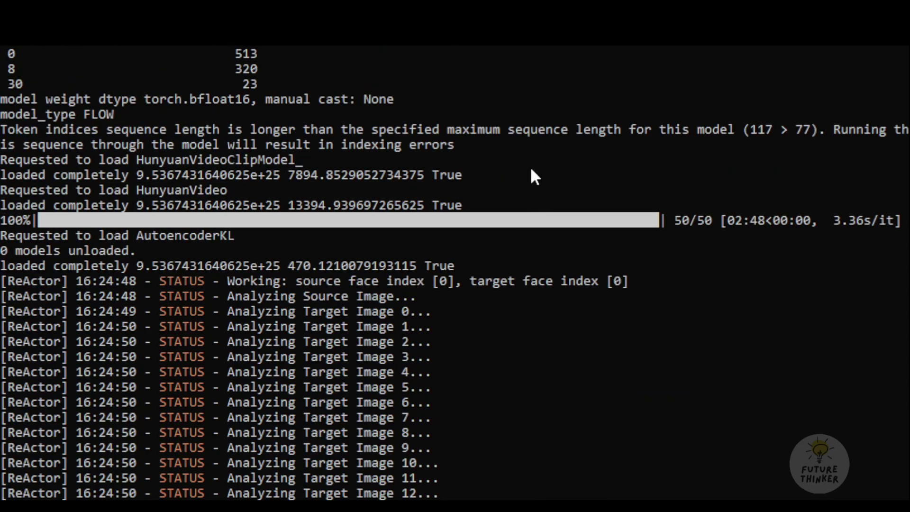
pyautogui.scroll(-2, 689, 227)
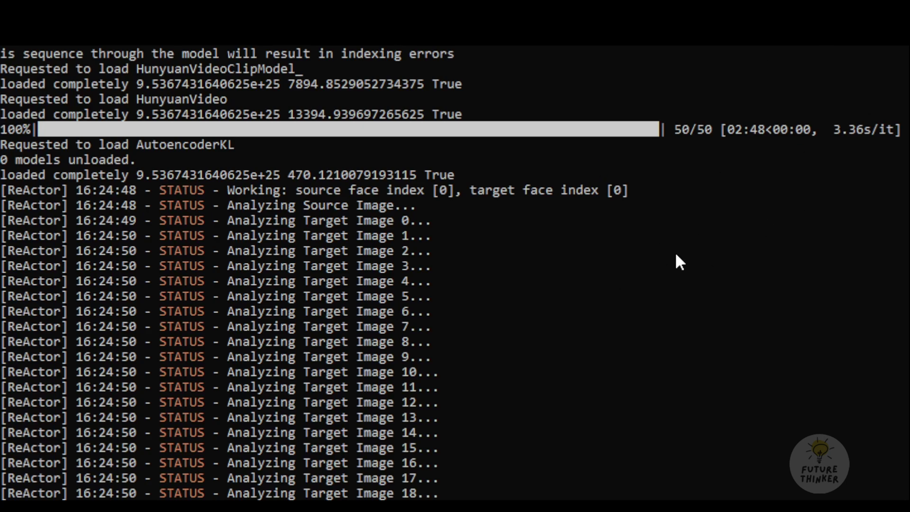
pyautogui.scroll(-4, 675, 256)
pyautogui.scroll(3, 676, 256)
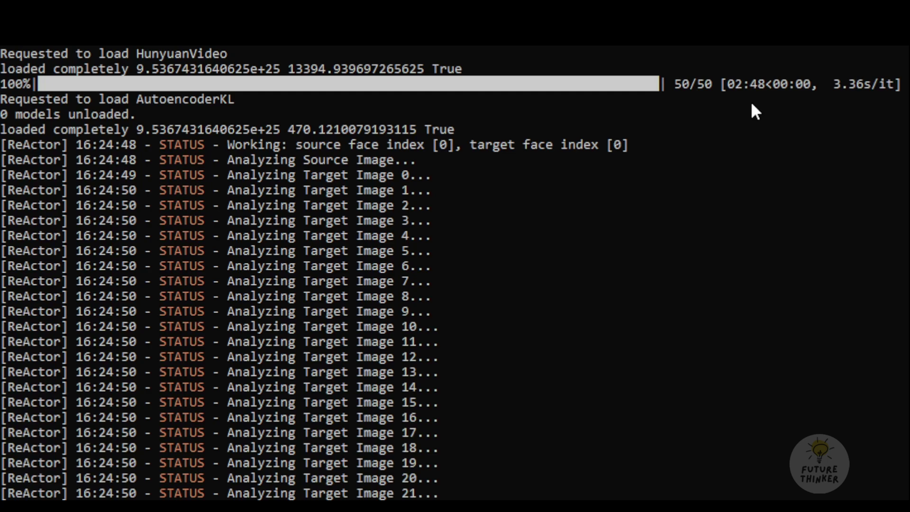
pyautogui.scroll(-20, 748, 92)
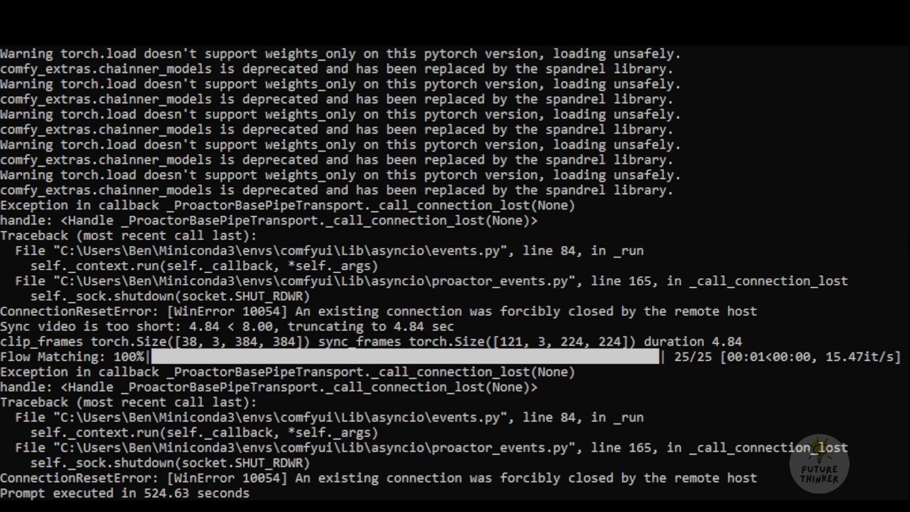
pyautogui.scroll(4, 792, 248)
pyautogui.scroll(3, 792, 248)
pyautogui.scroll(-8, 414, 232)
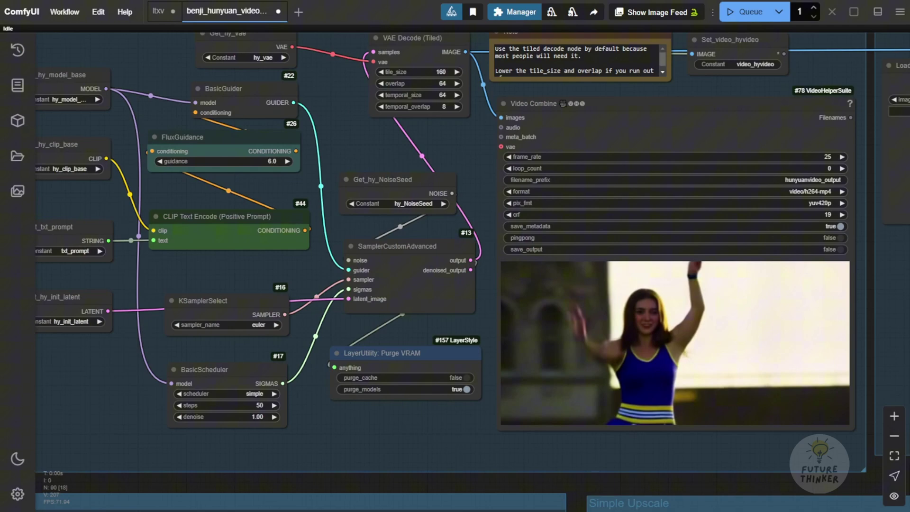
# Pan and zoom past Audio SFX Generate and Txt2Vid to the Apply First Block Cache and Compile Model+ nodes
pyautogui.scroll(5, 254, 85)
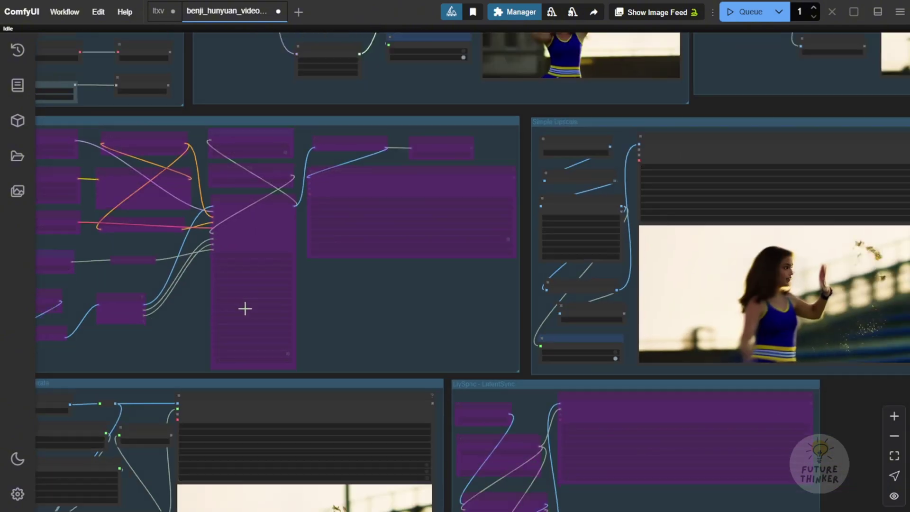
pyautogui.scroll(-2, 245, 308)
pyautogui.moveTo(179, 349); pyautogui.dragTo(291, 159)
pyautogui.scroll(6, 248, 200)
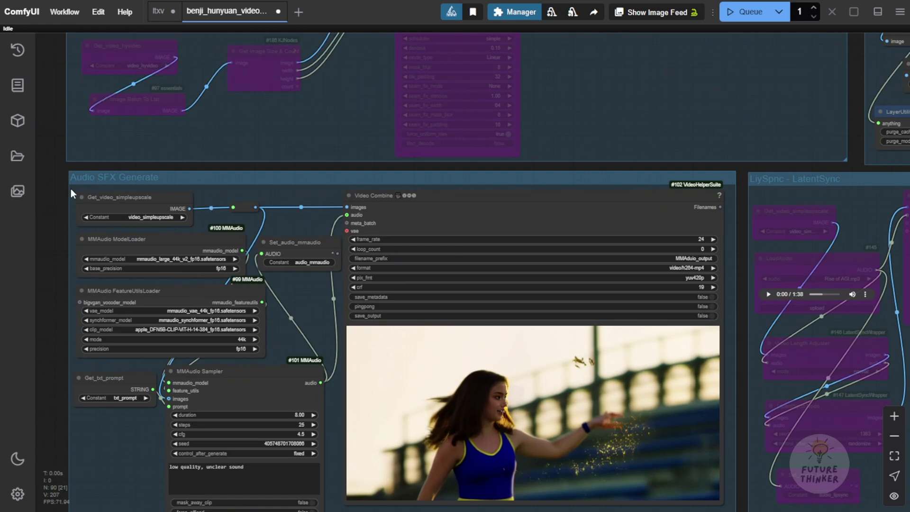
pyautogui.scroll(3, 207, 231)
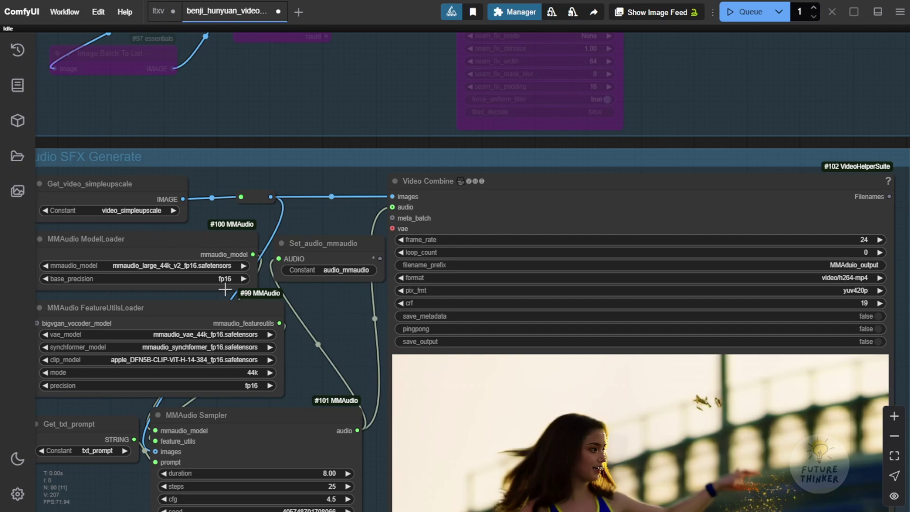
pyautogui.scroll(-5, 225, 289)
pyautogui.moveTo(101, 152); pyautogui.dragTo(152, 405)
pyautogui.scroll(8, 167, 268)
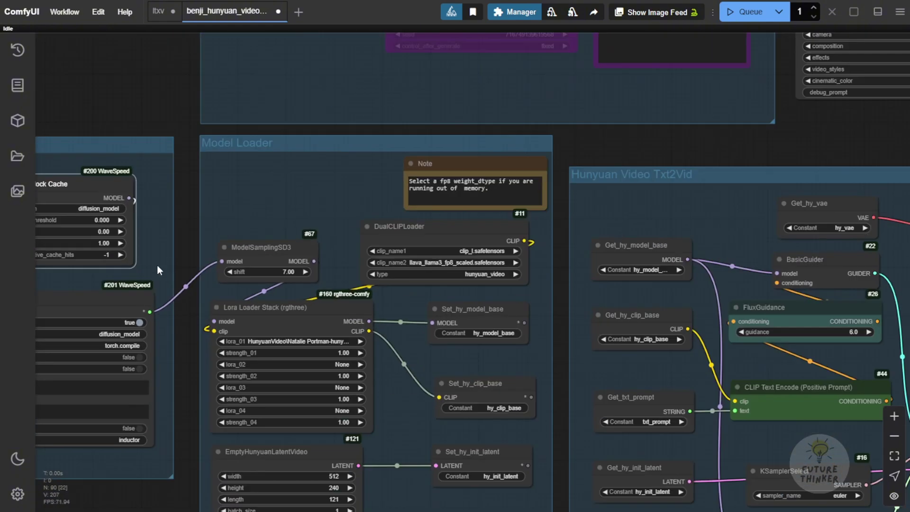
pyautogui.moveTo(158, 265); pyautogui.dragTo(244, 243)
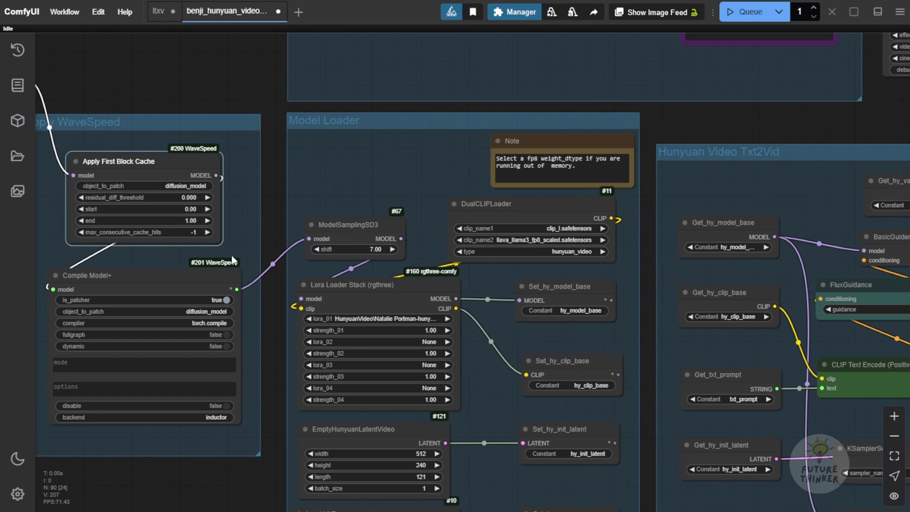
pyautogui.scroll(3, 232, 254)
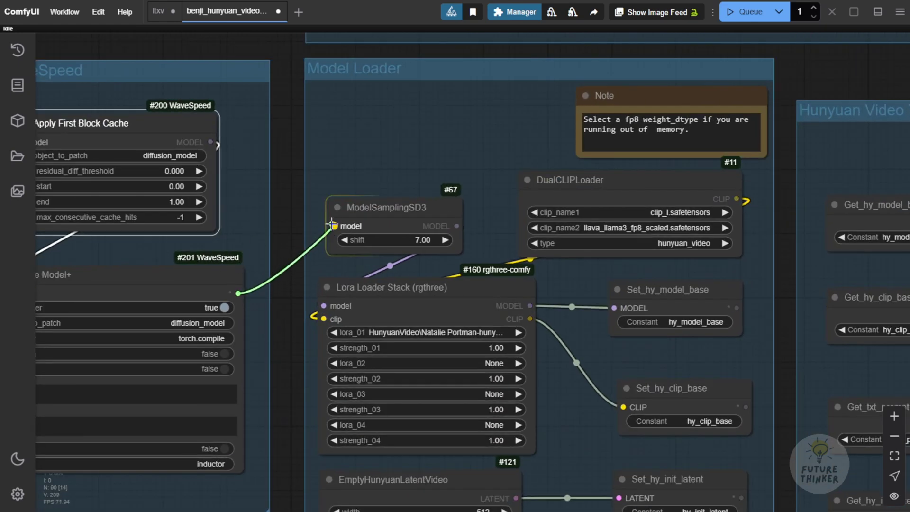
# Resume playback of the hunyuanvideo_output cheerleader clip in the Video Combine node
pyautogui.scroll(-3, 391, 189)
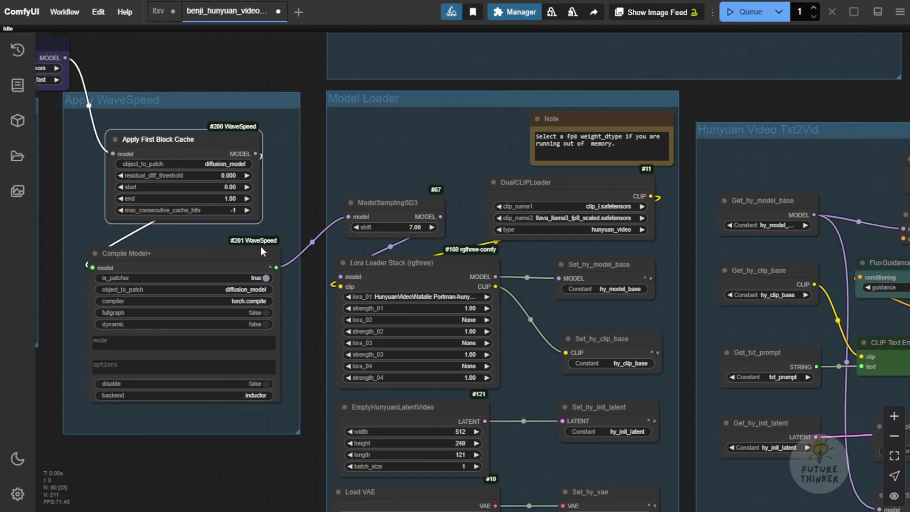
pyautogui.rightClick(431, 137)
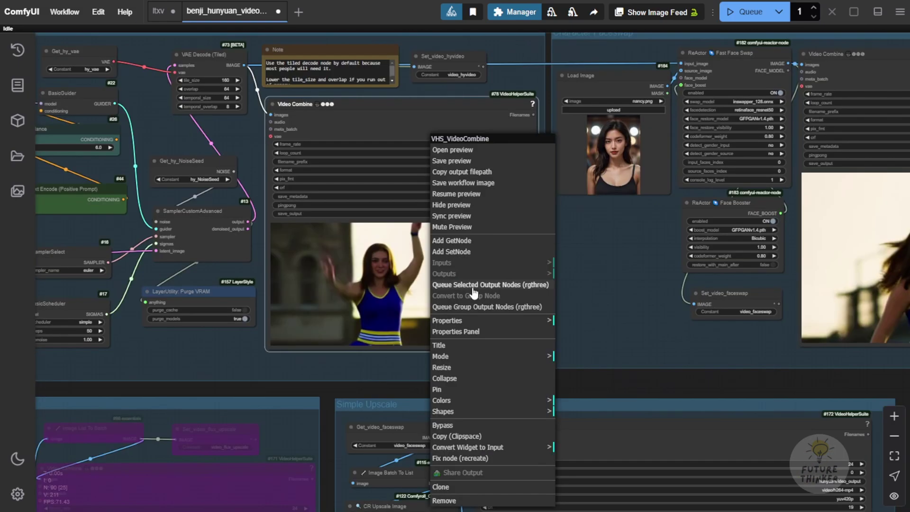
pyautogui.click(481, 199)
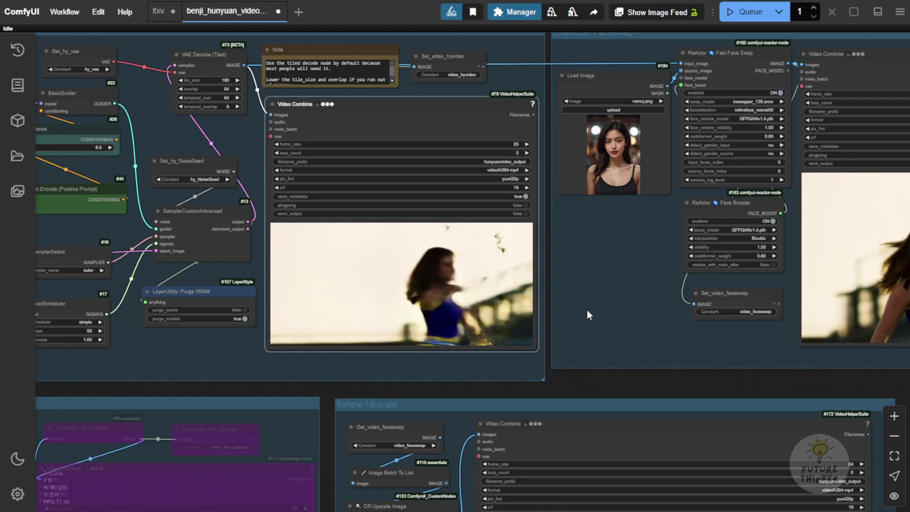
pyautogui.scroll(1, 587, 309)
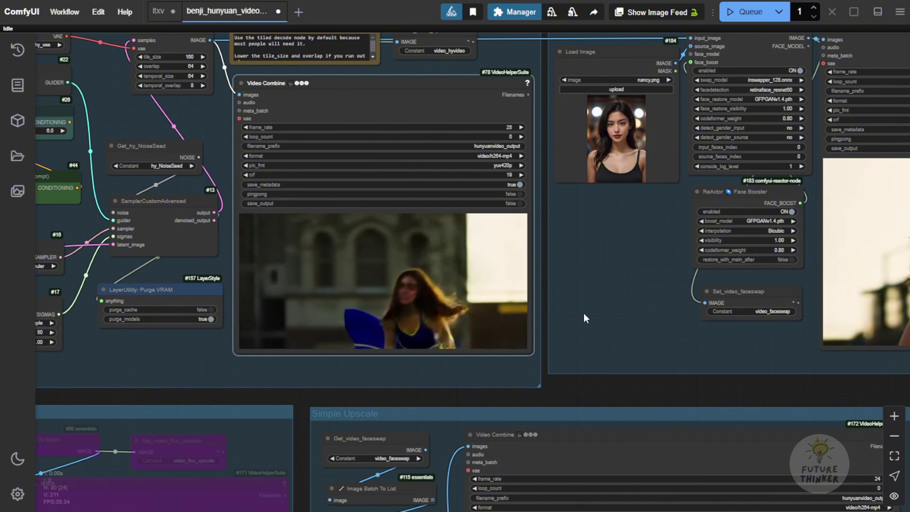
pyautogui.scroll(4, 583, 313)
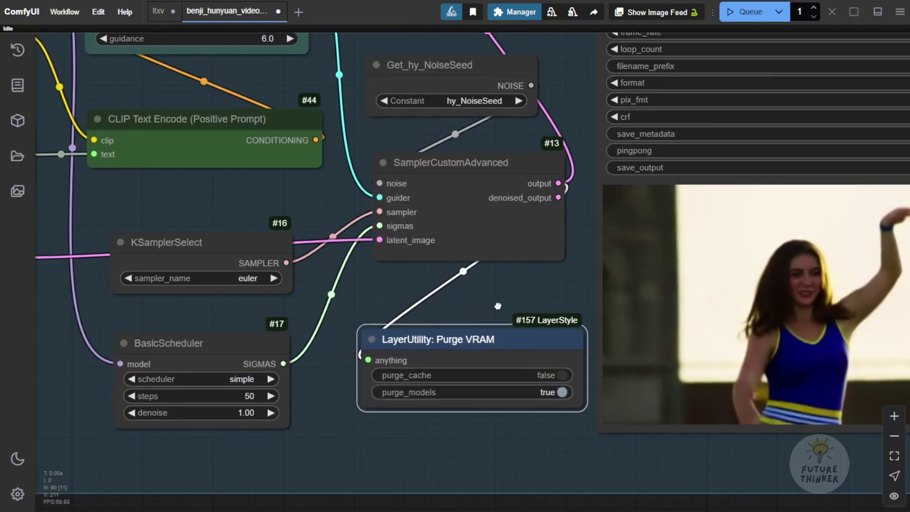
pyautogui.moveTo(496, 306); pyautogui.dragTo(374, 239)
pyautogui.scroll(-2, 402, 203)
pyautogui.moveTo(399, 205); pyautogui.dragTo(531, 308)
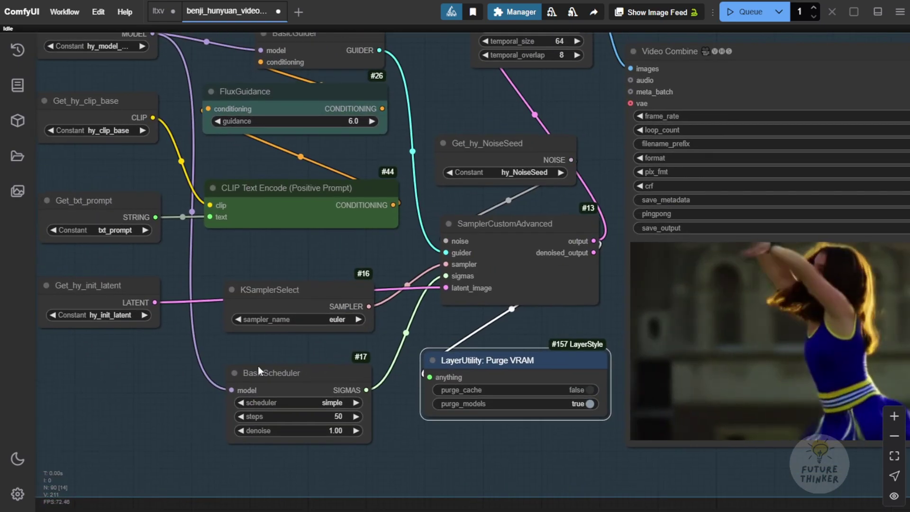
pyautogui.moveTo(559, 235); pyautogui.dragTo(347, 232)
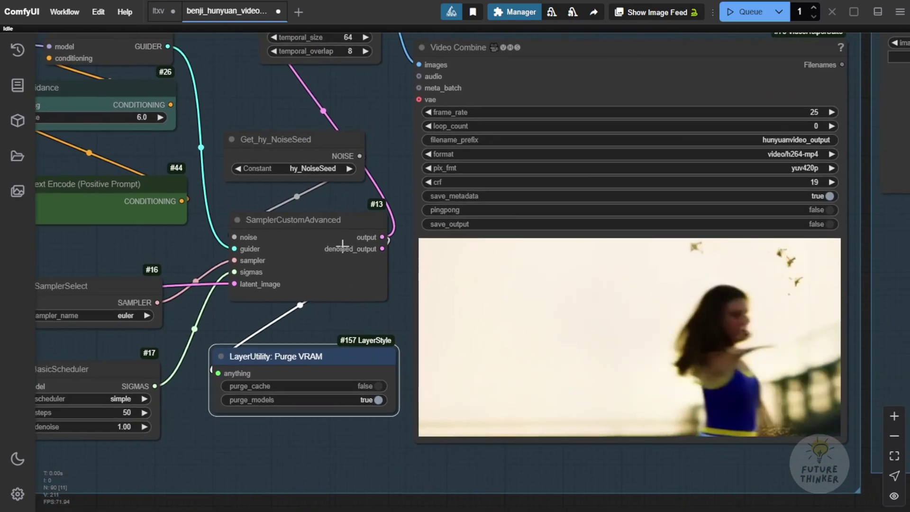
pyautogui.scroll(1, 348, 231)
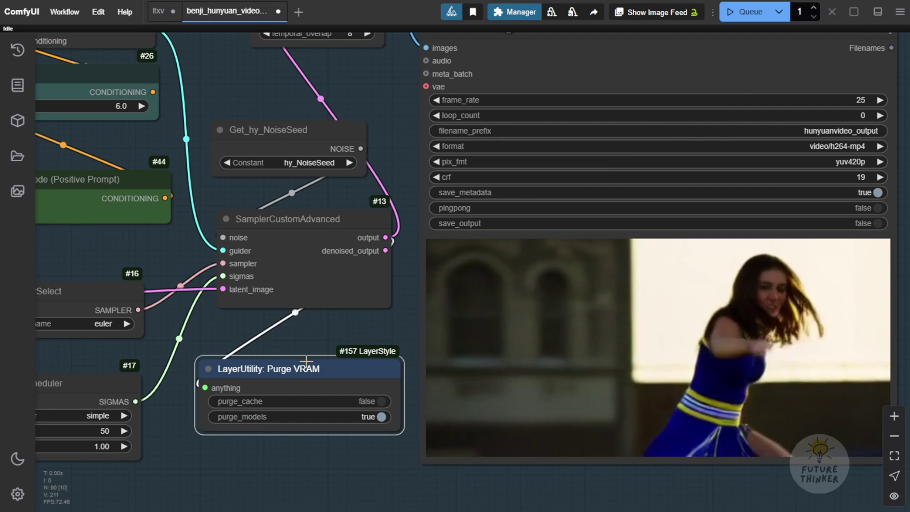
pyautogui.moveTo(316, 328); pyautogui.dragTo(326, 289)
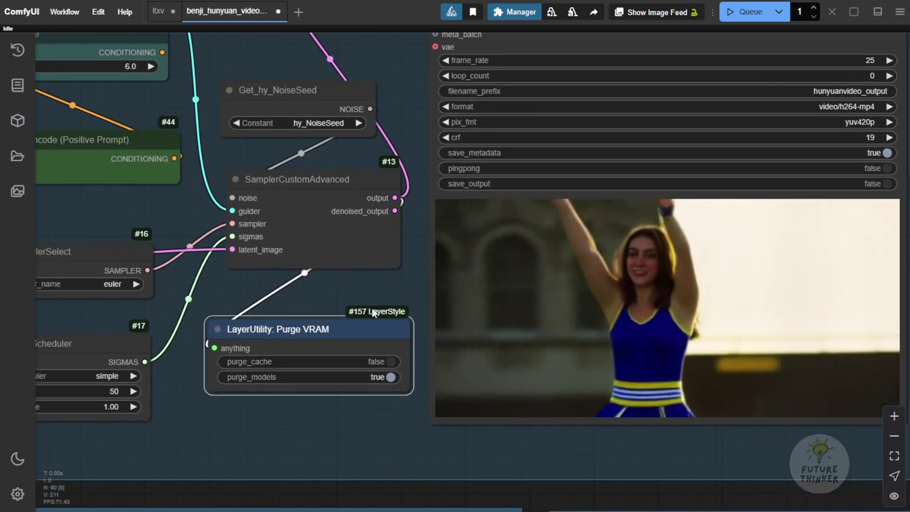
pyautogui.scroll(-5, 341, 304)
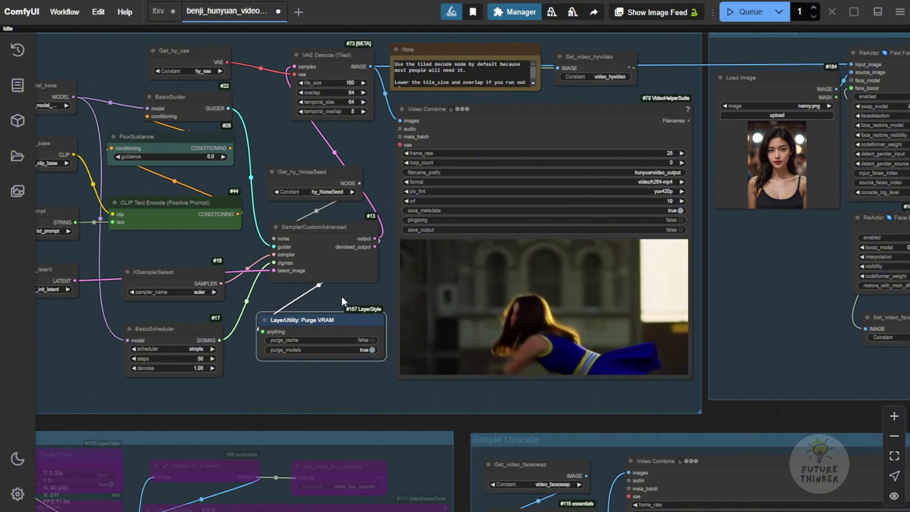
pyautogui.scroll(3, 342, 298)
pyautogui.scroll(3, 285, 351)
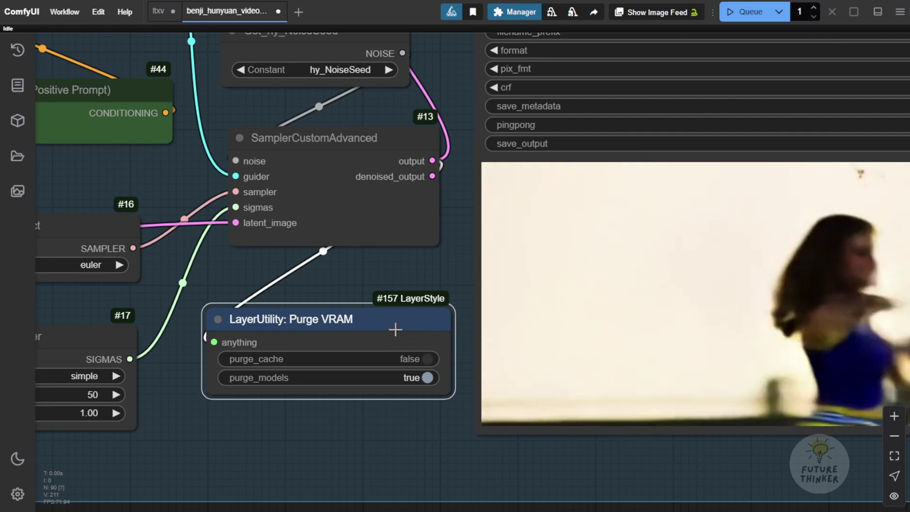
# Zoom in on the CR Upscale Image and Purge VRAM nodes and select CR Upscale Image
pyautogui.scroll(-5, 458, 252)
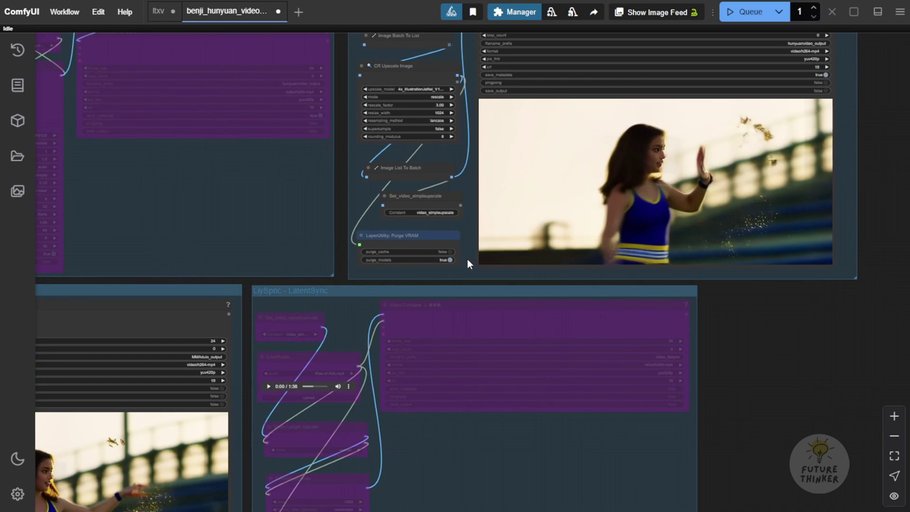
pyautogui.scroll(-1, 467, 259)
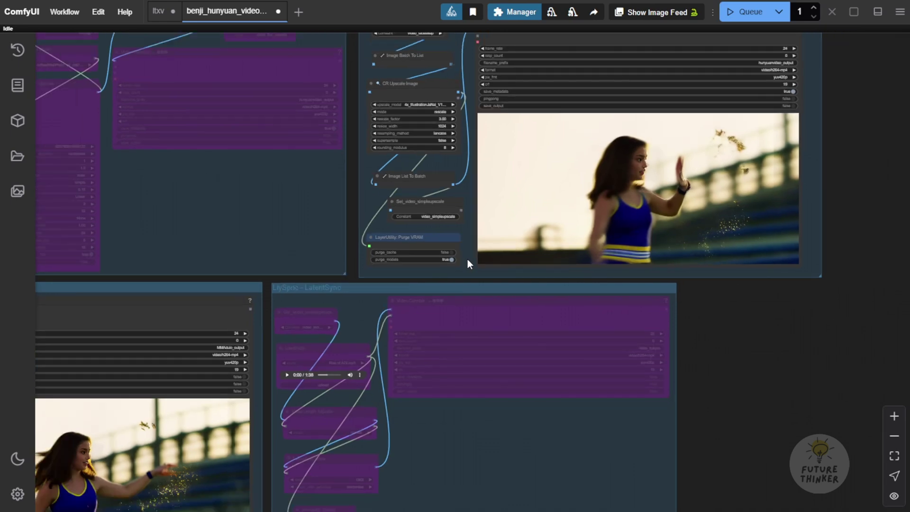
pyautogui.scroll(5, 467, 260)
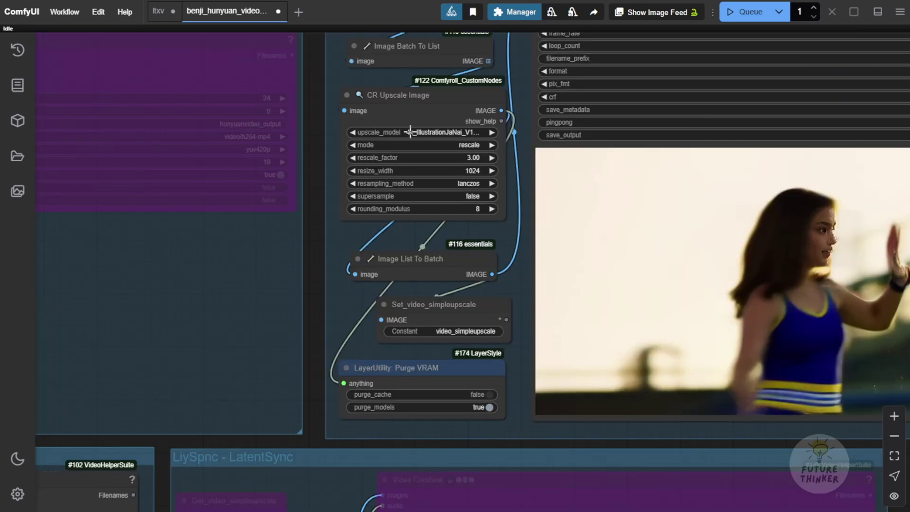
pyautogui.click(394, 113)
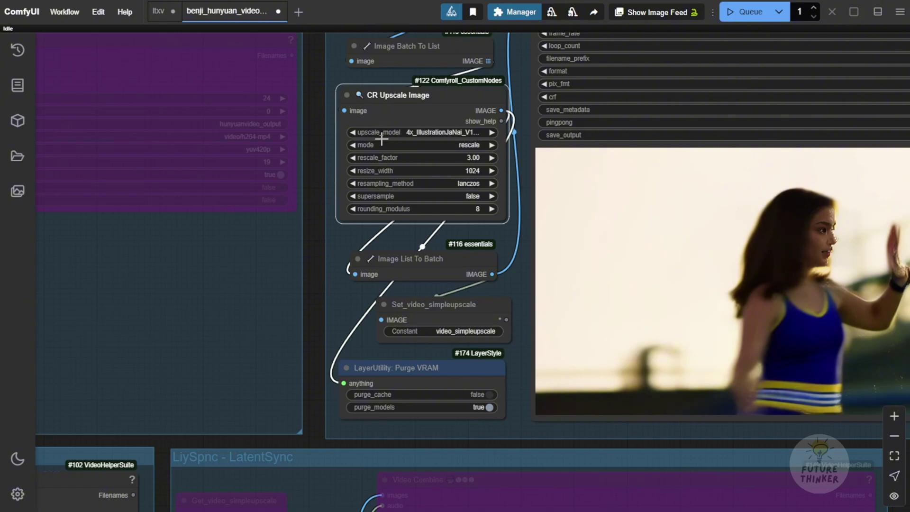
# Pan to center the Audio SFX Generate group with its MMAudio nodes and video preview
pyautogui.scroll(-3, 409, 280)
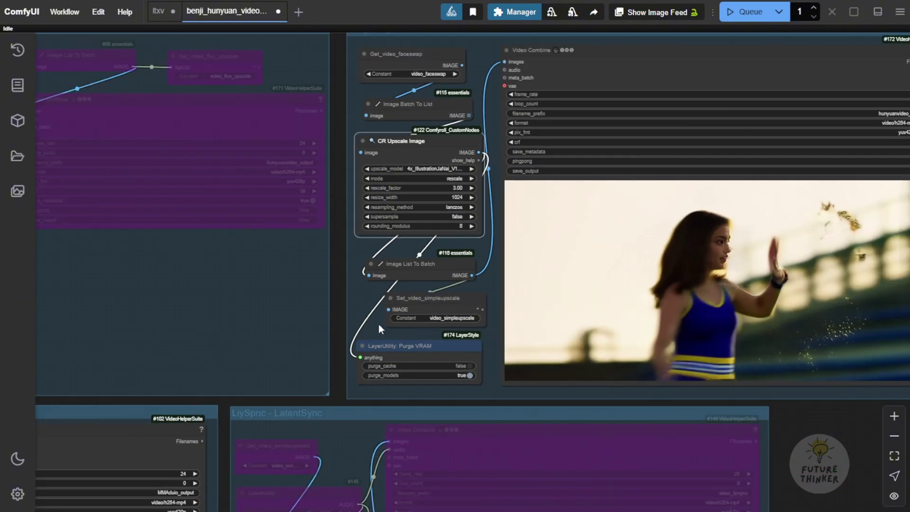
pyautogui.moveTo(214, 379); pyautogui.dragTo(705, 36)
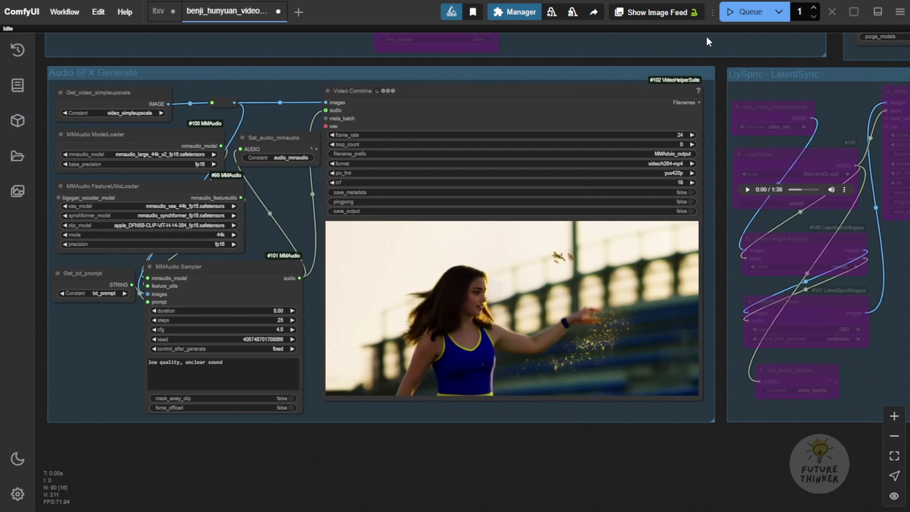
pyautogui.moveTo(277, 89); pyautogui.dragTo(340, 95)
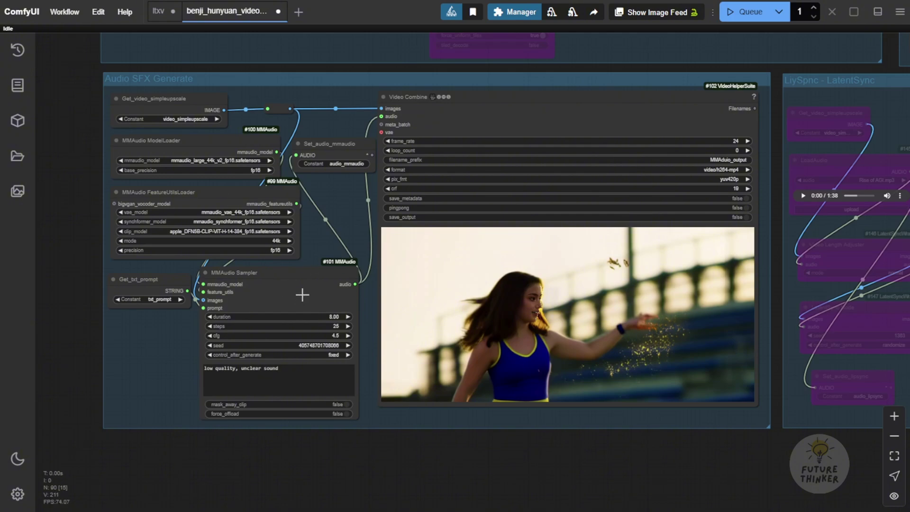
pyautogui.scroll(-2, 391, 277)
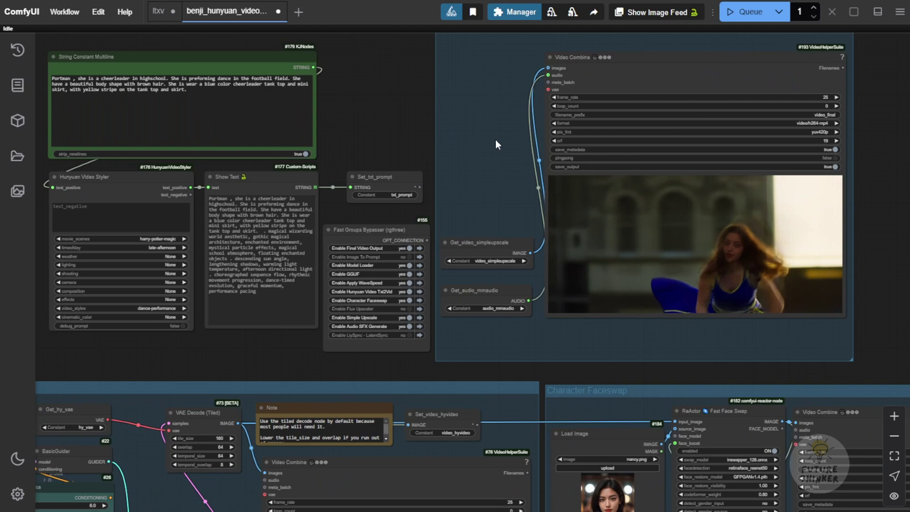
# Bring the Final Video Output group into view and sync its final video preview playback
pyautogui.moveTo(496, 139); pyautogui.dragTo(458, 192)
pyautogui.scroll(2, 458, 189)
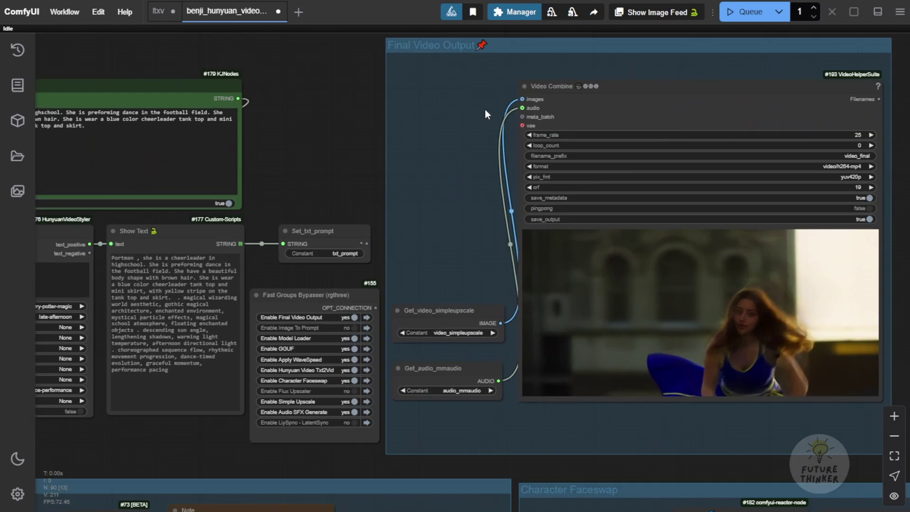
pyautogui.rightClick(700, 296)
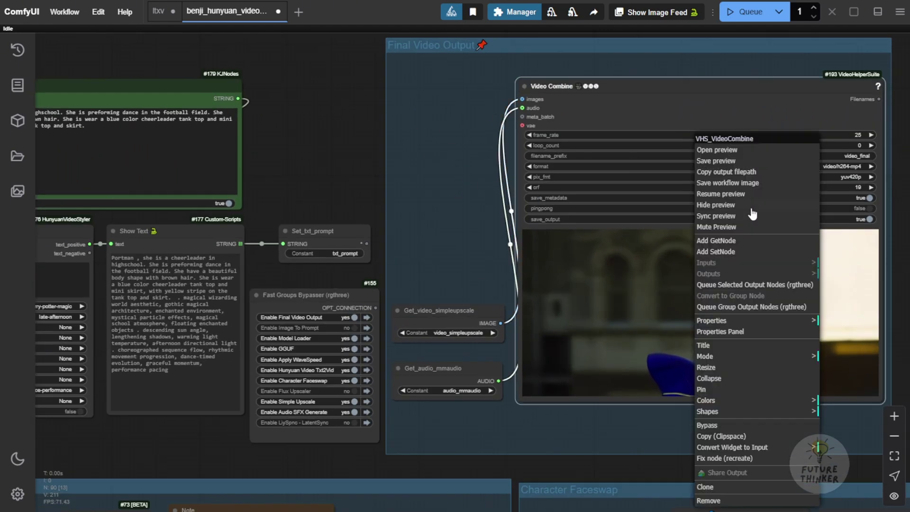
pyautogui.click(740, 198)
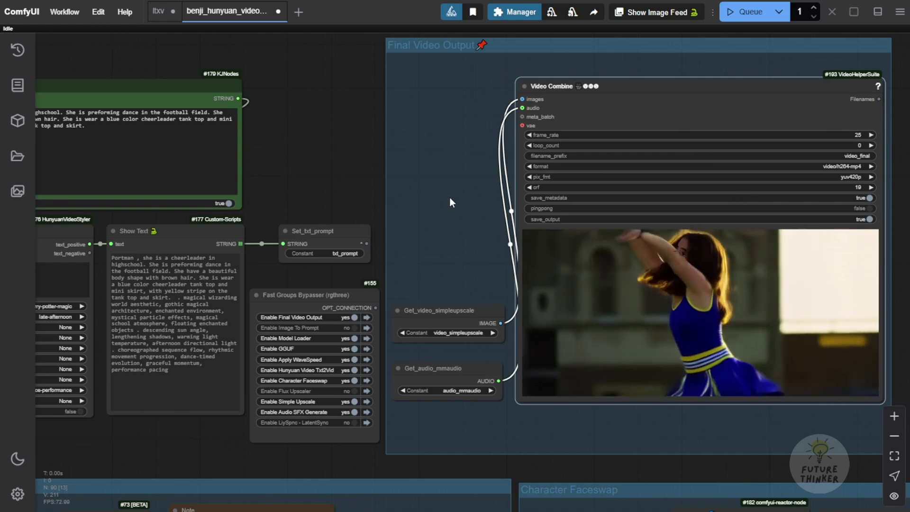
pyautogui.scroll(-4, 448, 197)
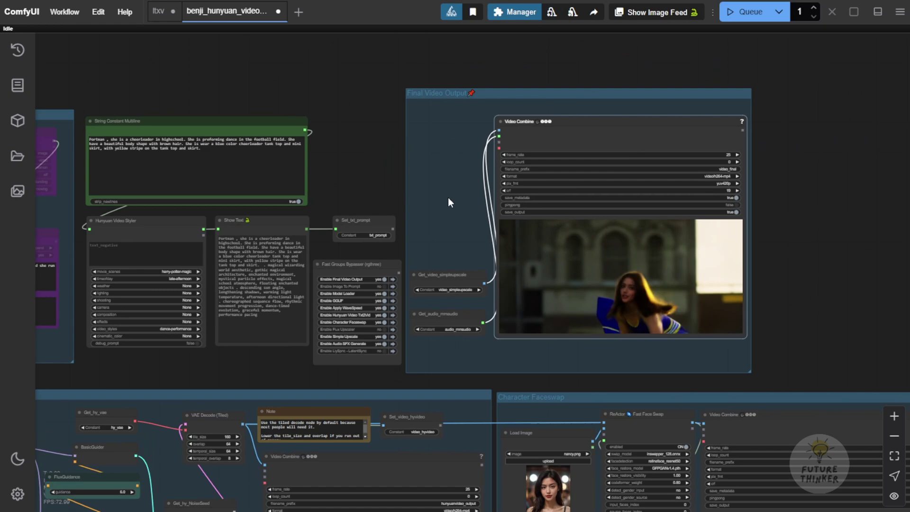
pyautogui.scroll(4, 451, 201)
pyautogui.scroll(-1, 666, 233)
pyautogui.moveTo(667, 233); pyautogui.dragTo(250, 158)
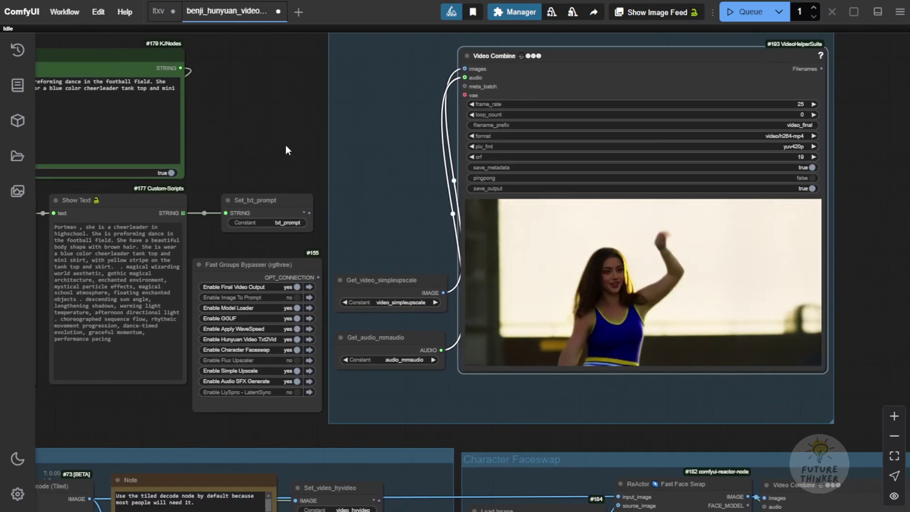
# Pan and zoom over to the Apply WaveSpeed, Model Loader and Txt2Vid groups
pyautogui.scroll(-2, 286, 147)
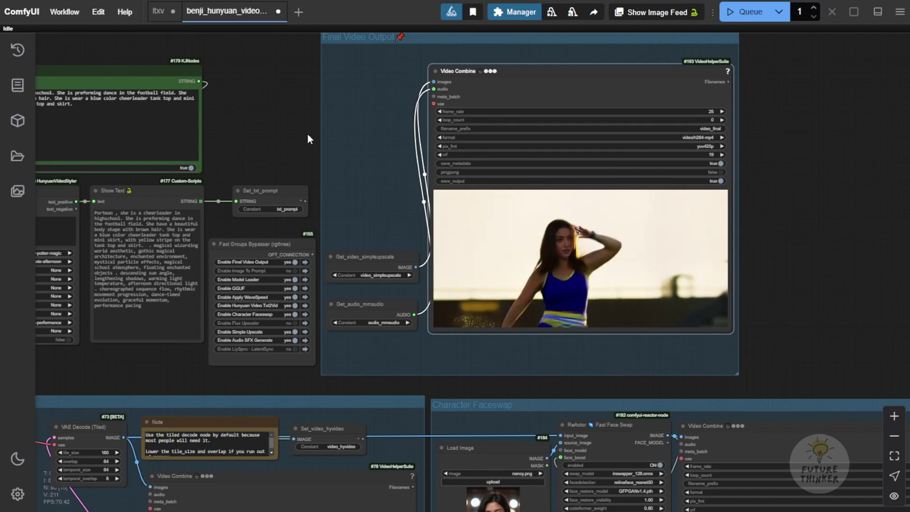
pyautogui.moveTo(348, 185); pyautogui.dragTo(467, 104)
pyautogui.scroll(-2, 467, 107)
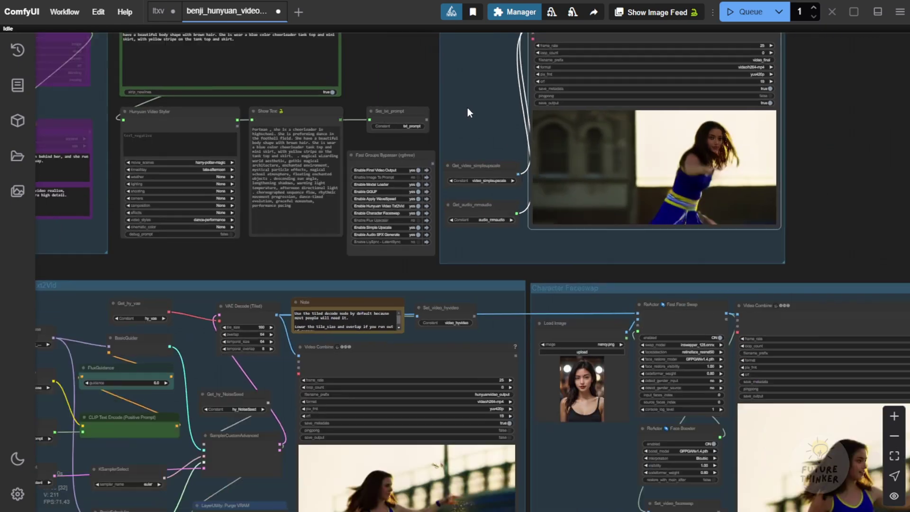
pyautogui.moveTo(317, 255); pyautogui.dragTo(810, 129)
# Switch to the ltxv demo workflow and show its Load CLIP and Note nodes fully
pyautogui.scroll(7, 162, 238)
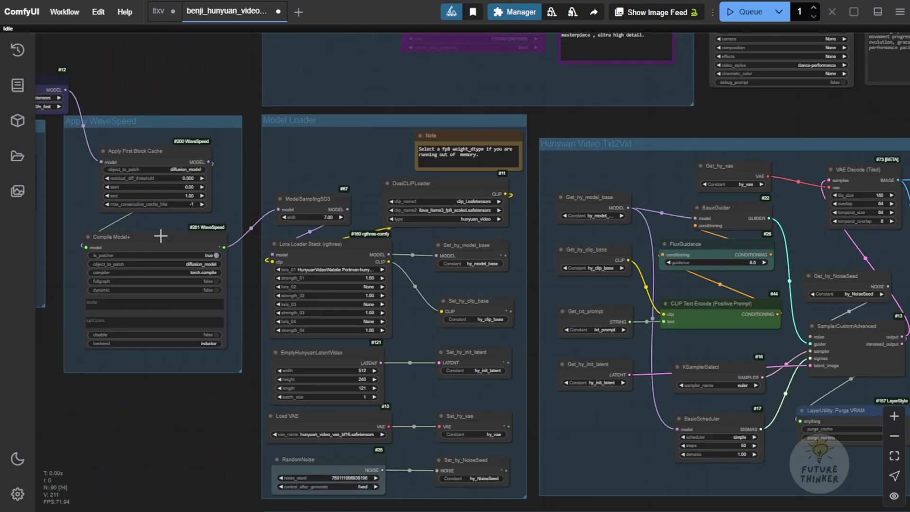
pyautogui.scroll(-2, 199, 203)
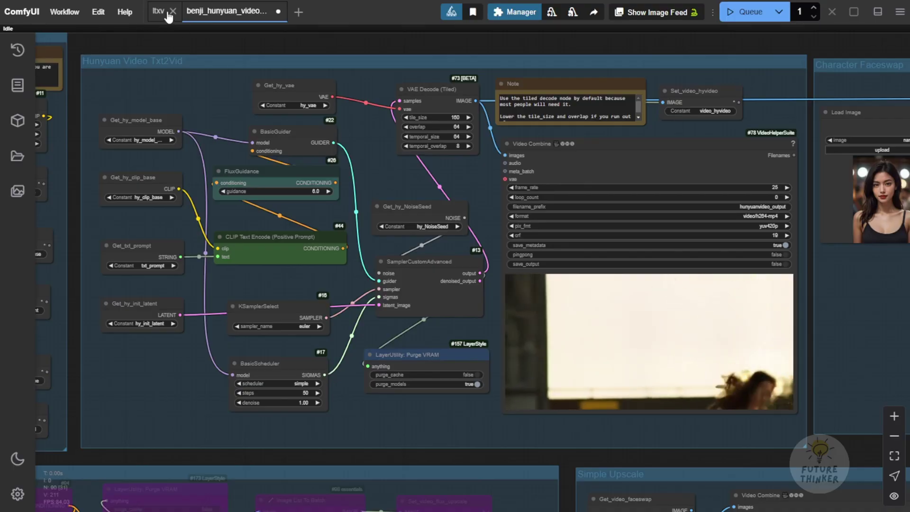
pyautogui.click(158, 11)
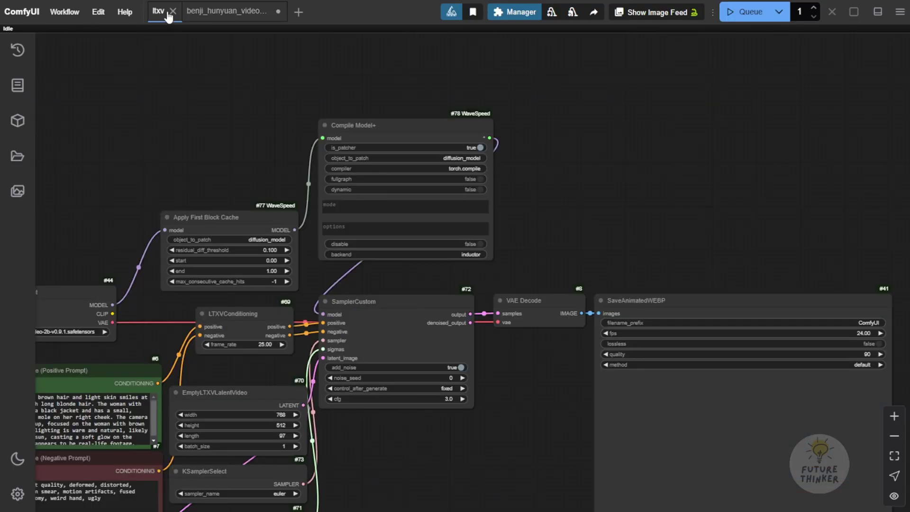
pyautogui.moveTo(330, 68); pyautogui.dragTo(396, 7)
pyautogui.scroll(-1, 317, 135)
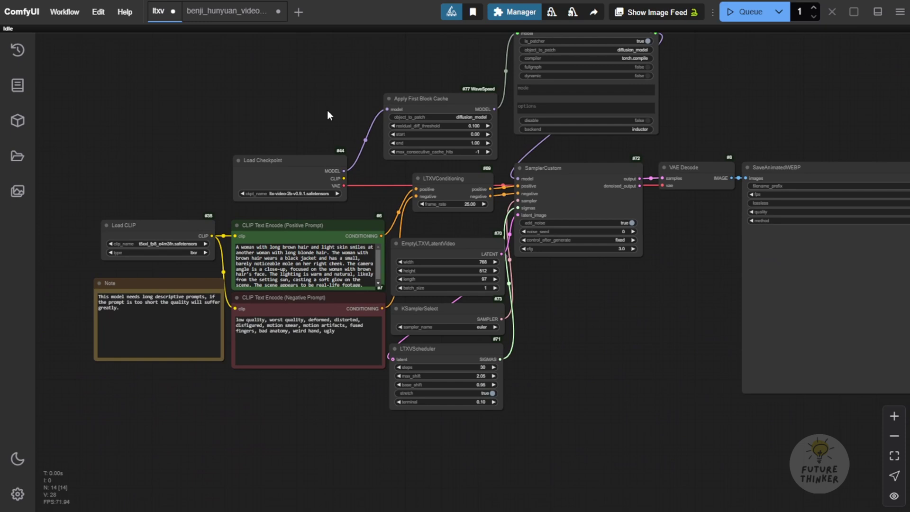
# Inspect Load Checkpoint feeding Apply First Block Cache, then return to the benji_hunyuan_video workflow
pyautogui.moveTo(330, 114); pyautogui.dragTo(251, 159)
pyautogui.scroll(3, 305, 152)
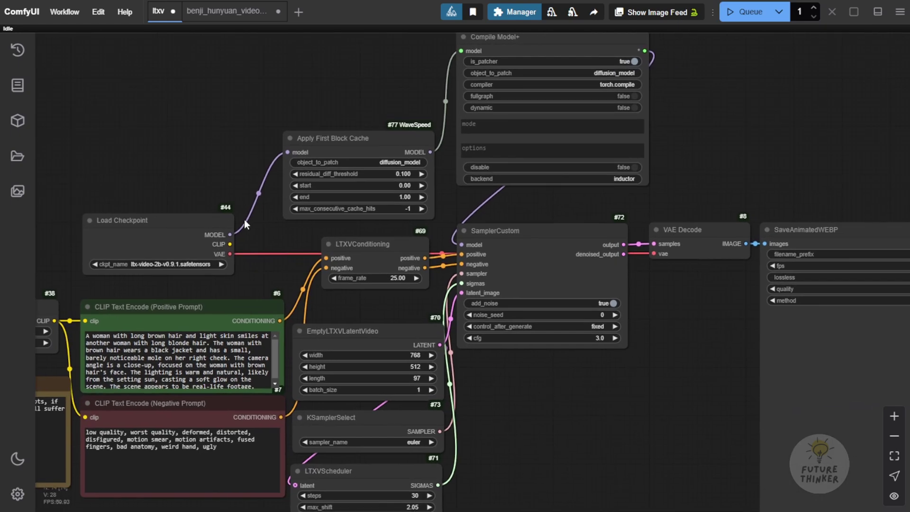
pyautogui.scroll(4, 231, 239)
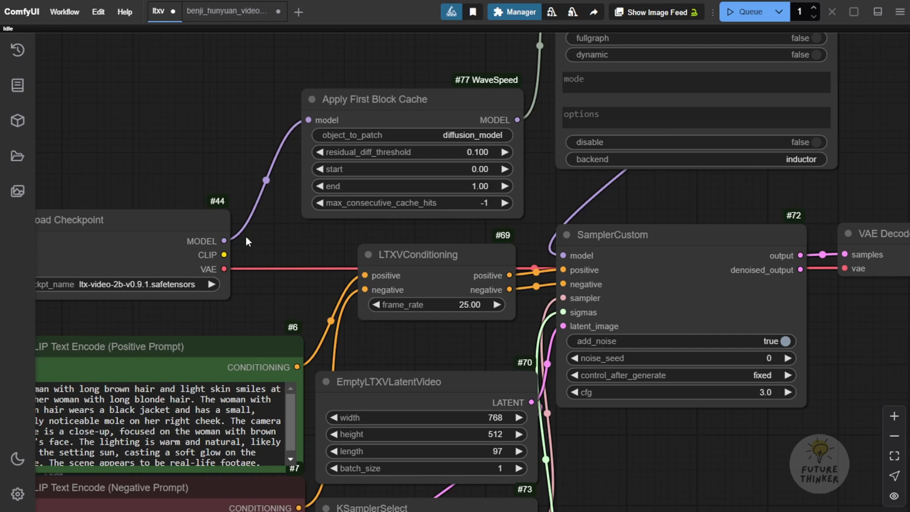
pyautogui.scroll(-2, 283, 164)
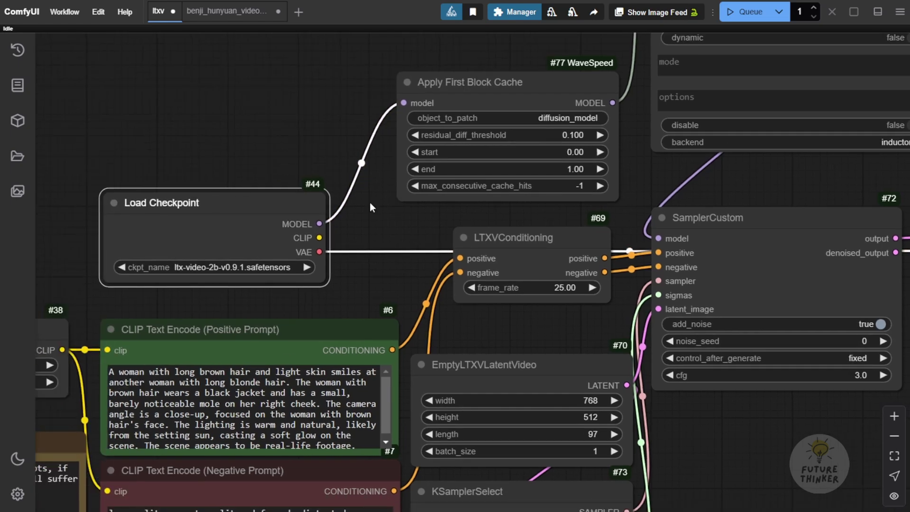
pyautogui.scroll(-1, 489, 313)
pyautogui.scroll(-1, 491, 314)
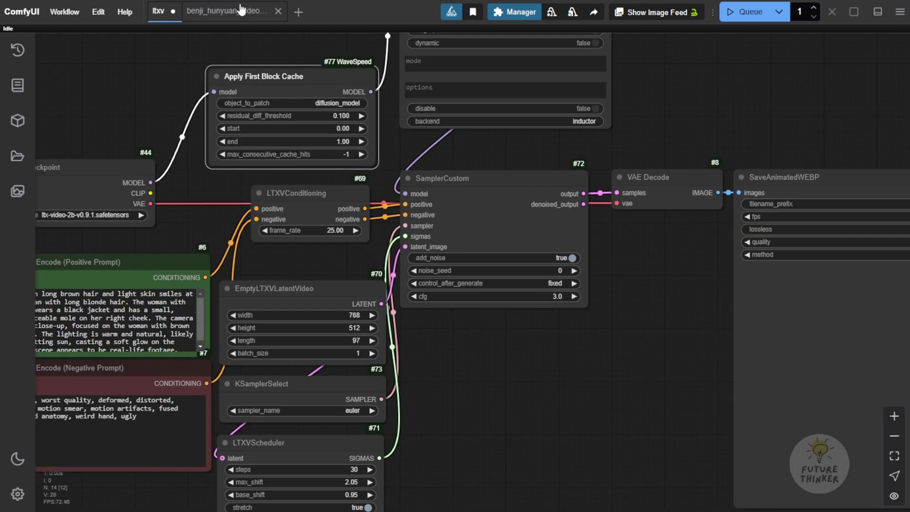
pyautogui.click(228, 12)
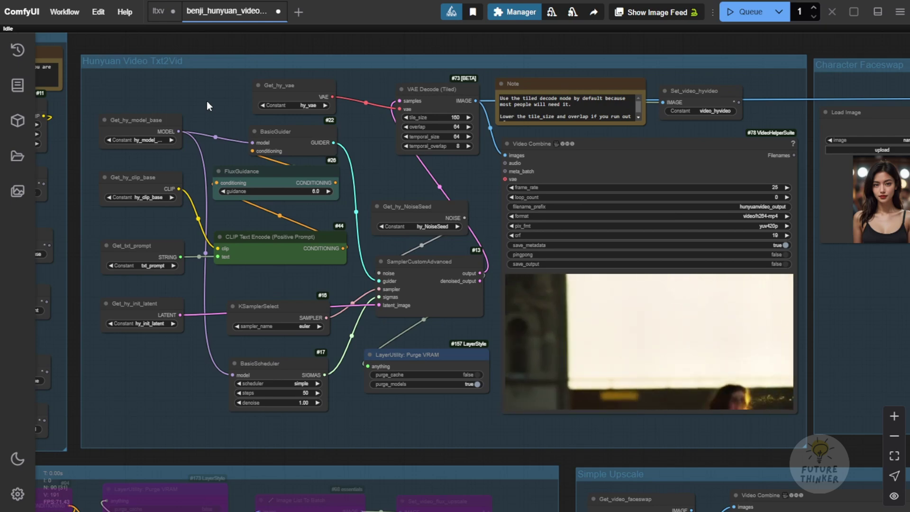
pyautogui.scroll(-4, 207, 101)
# Scroll the Comfy-WaveSpeed README from the First Block Cache thresholds down to Enhanced torch.compile
pyautogui.scroll(-2, 257, 52)
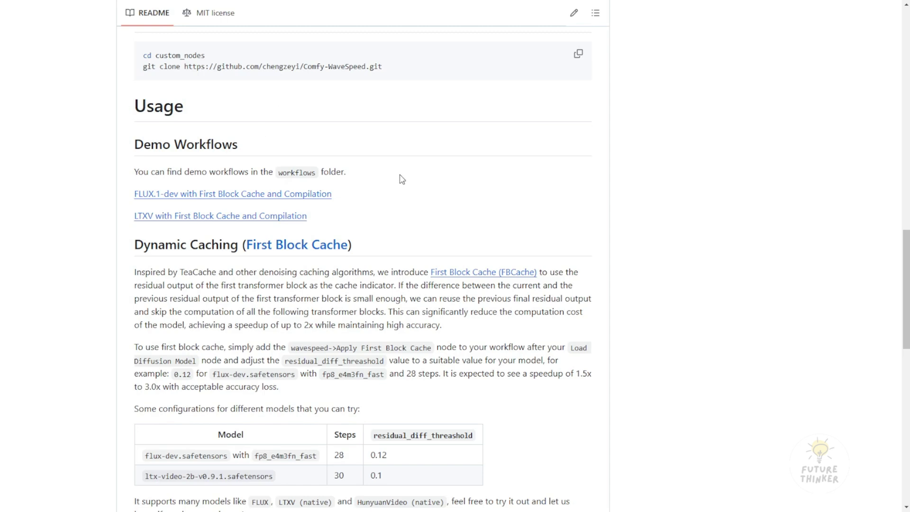
pyautogui.scroll(-6, 402, 179)
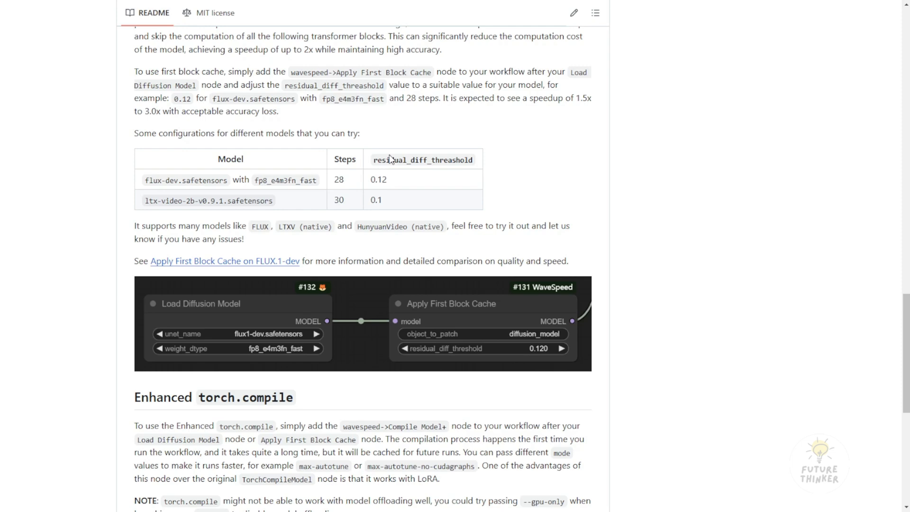
pyautogui.scroll(2, 389, 158)
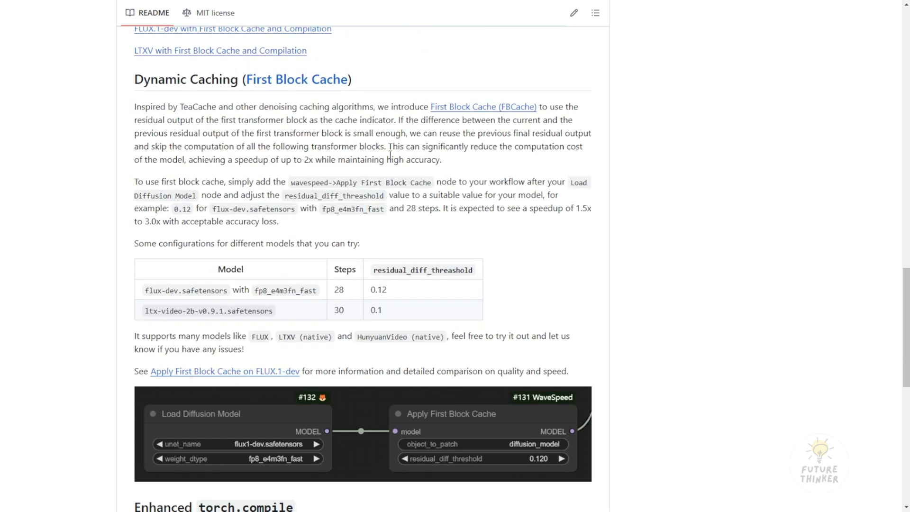
pyautogui.scroll(-5, 389, 155)
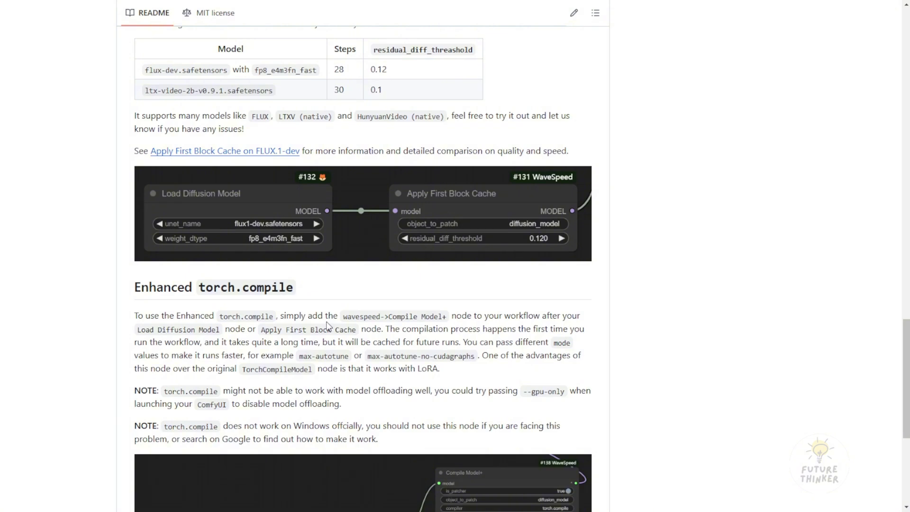
pyautogui.scroll(-1, 246, 251)
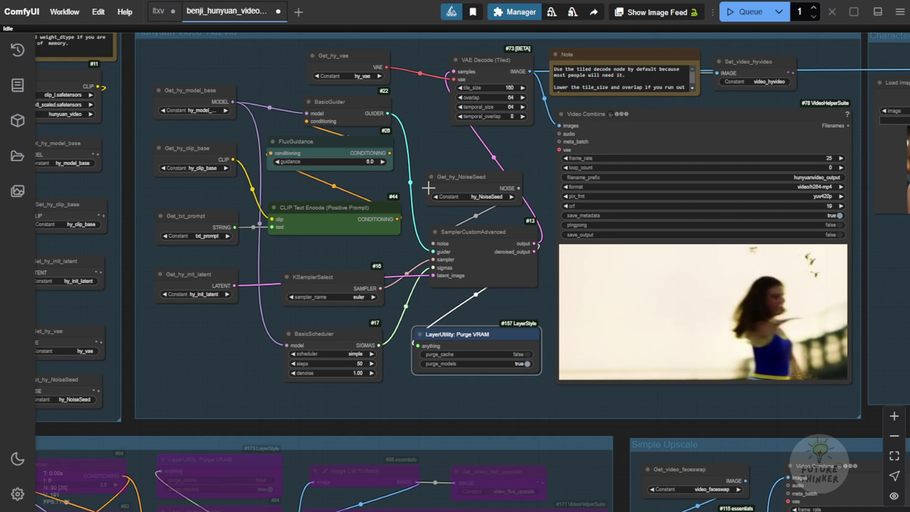
# Zoom out and center the whole Hunyuan workflow showing its Txt2Vid, face swap and upscale previews
pyautogui.moveTo(410, 237); pyautogui.dragTo(319, 243)
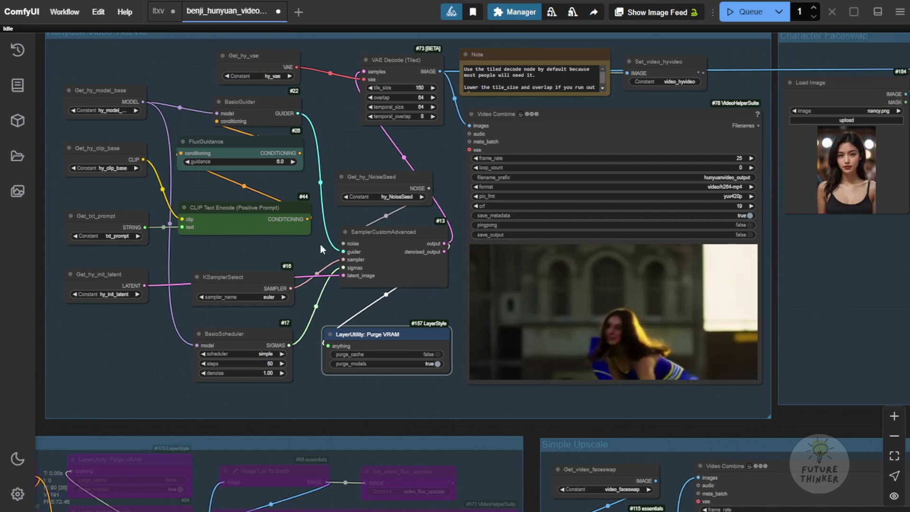
pyautogui.scroll(-5, 499, 400)
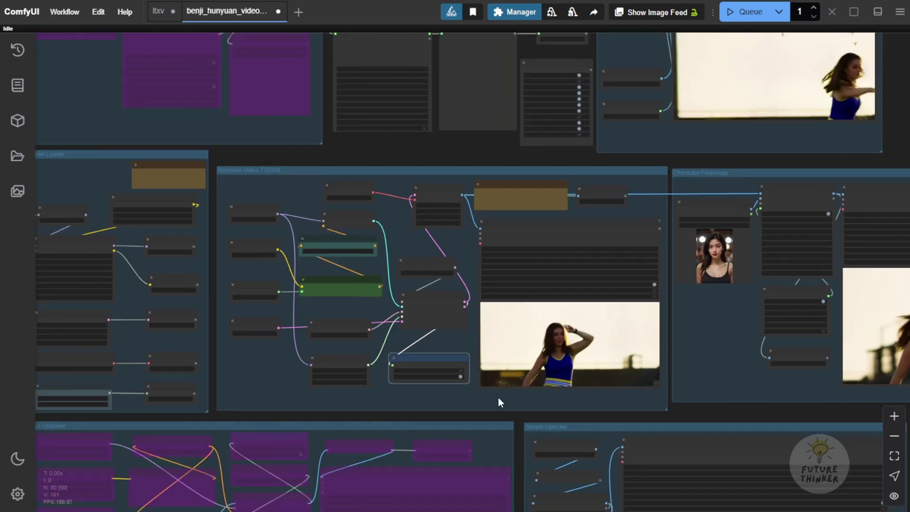
pyautogui.scroll(-3, 498, 397)
pyautogui.moveTo(814, 472); pyautogui.dragTo(777, 379)
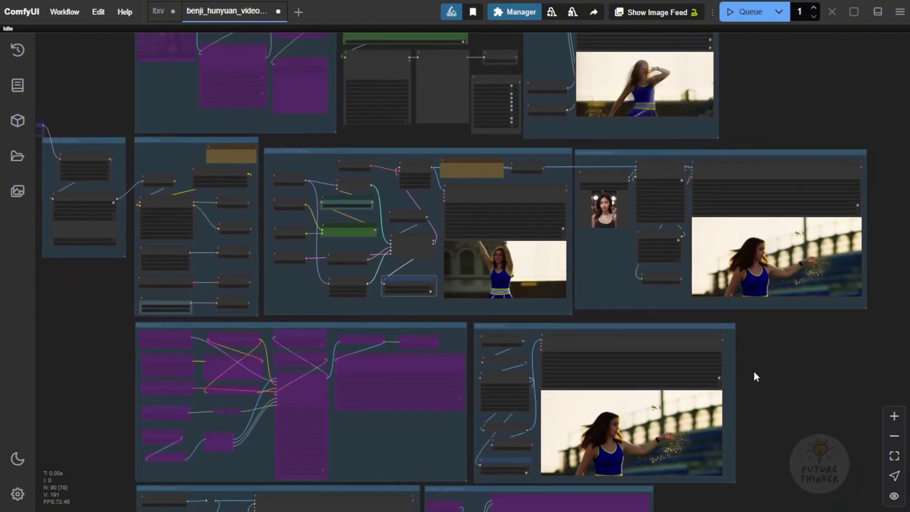